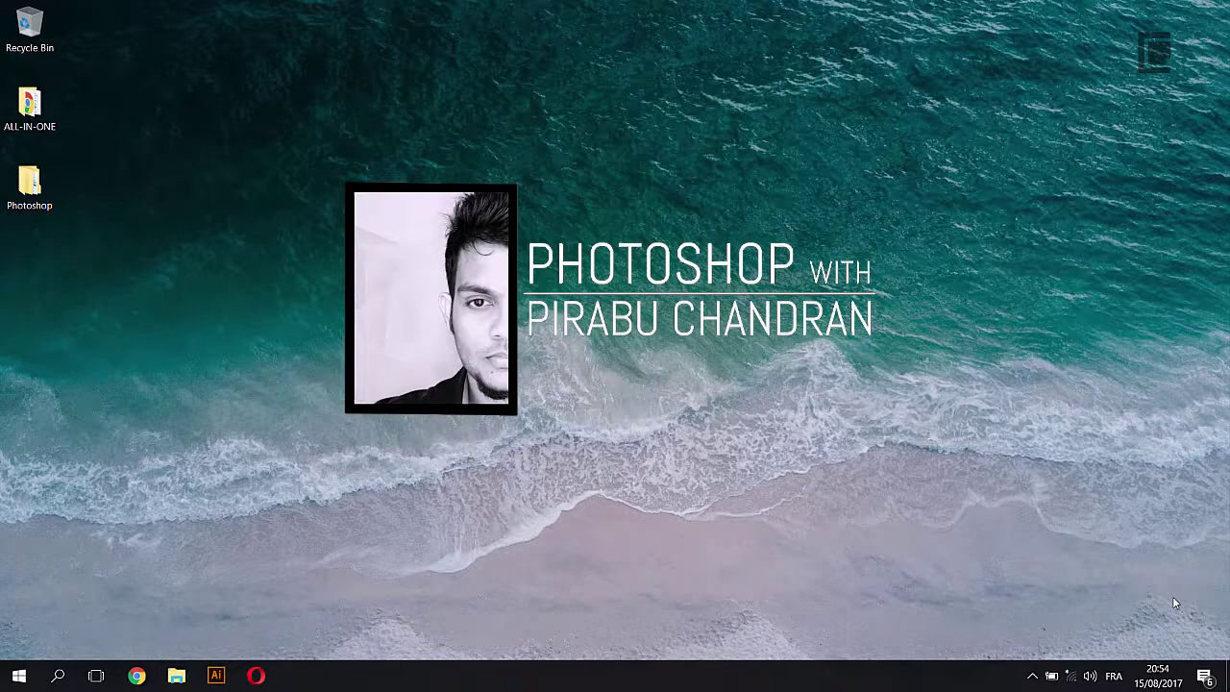
Launch Photoshop and open ps-cc2017.jpg from the Photoshop images folder by dragging it in.
click(12, 672)
click(312, 248)
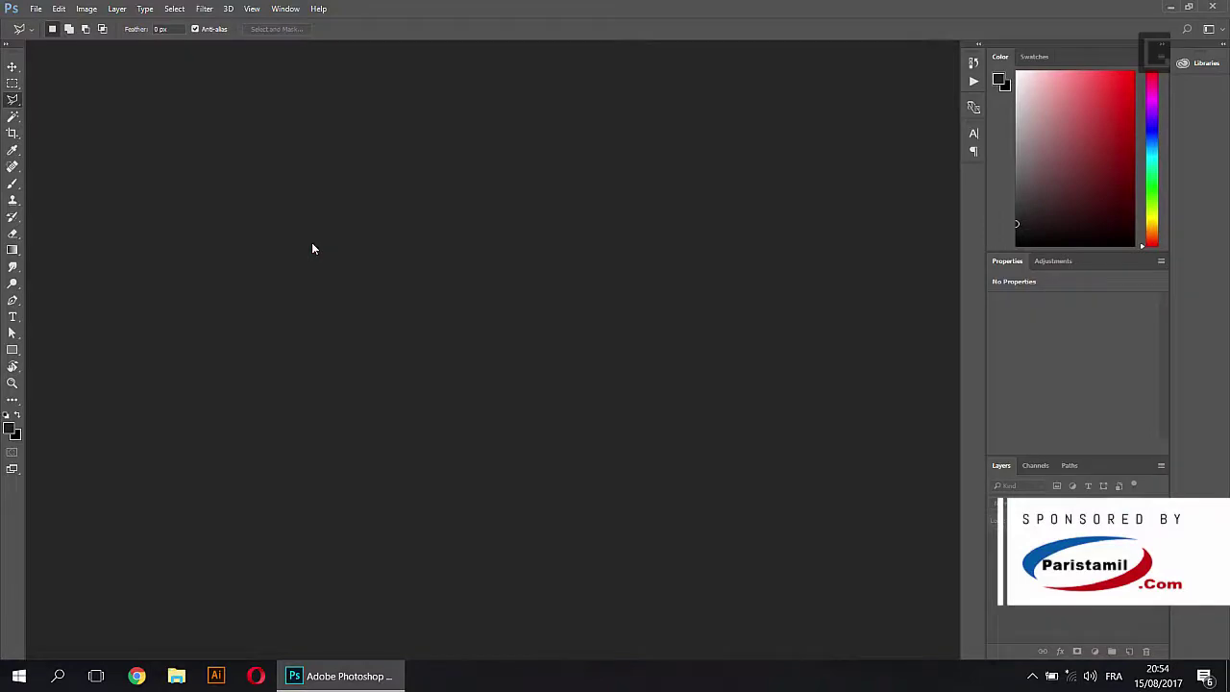
click(1169, 6)
double_click(38, 192)
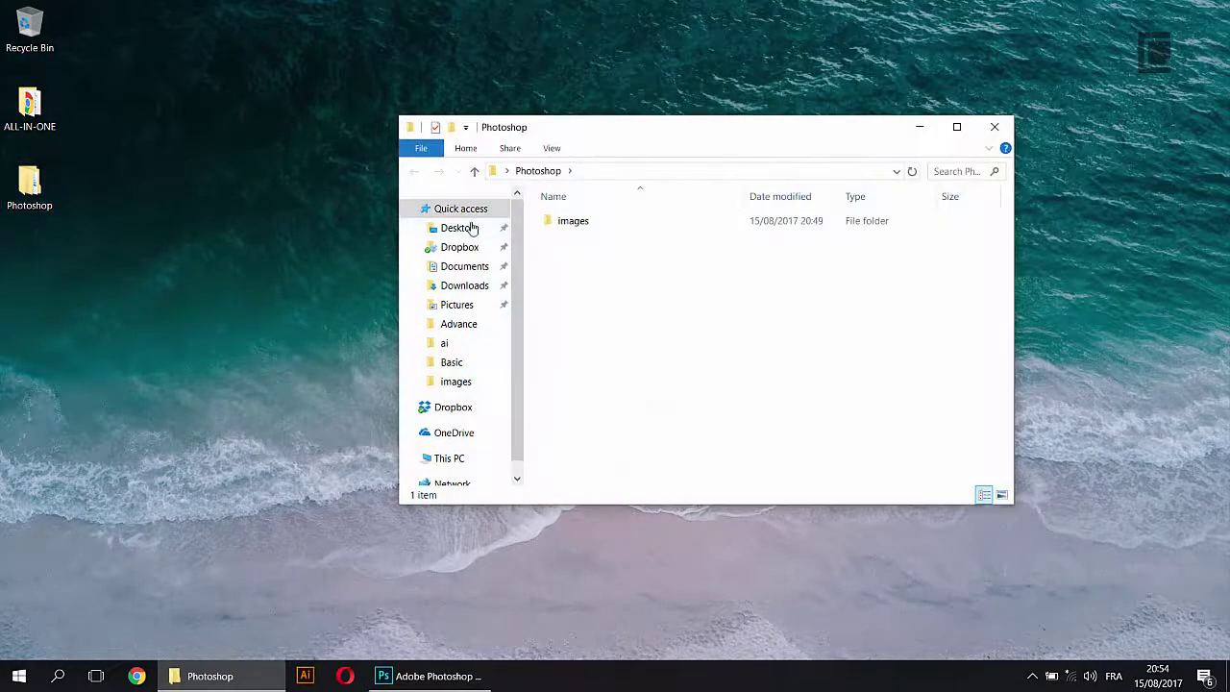
double_click(582, 229)
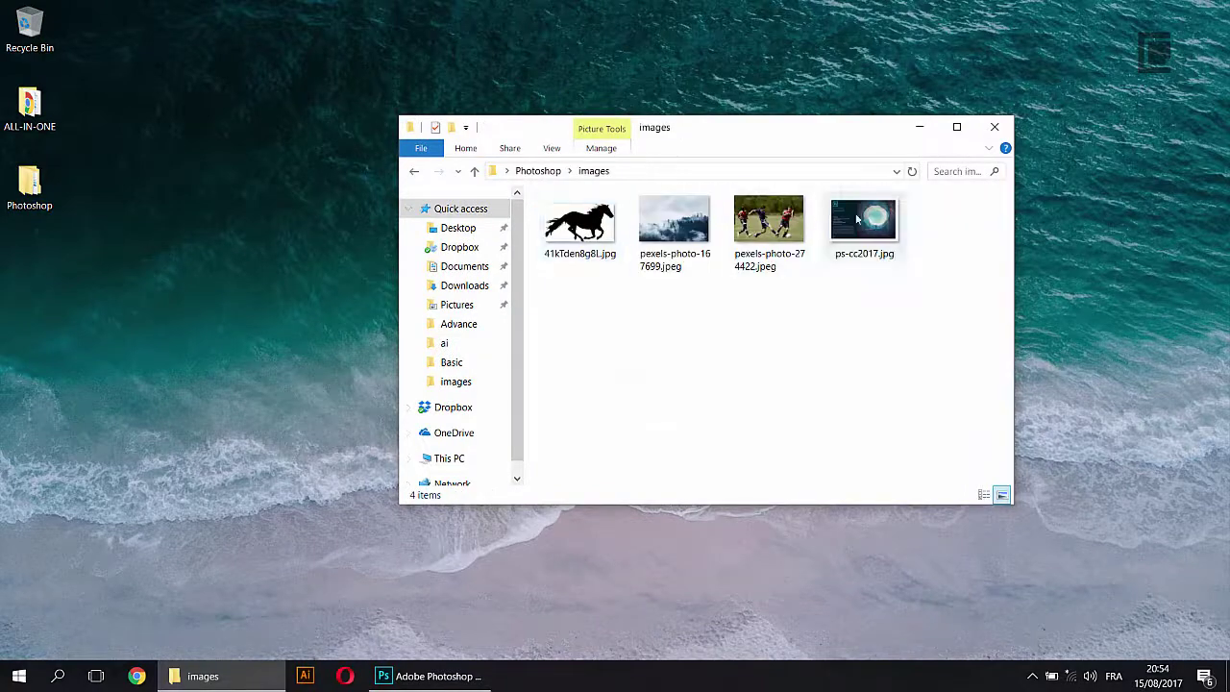
click(859, 221)
drag(864, 226, 488, 428)
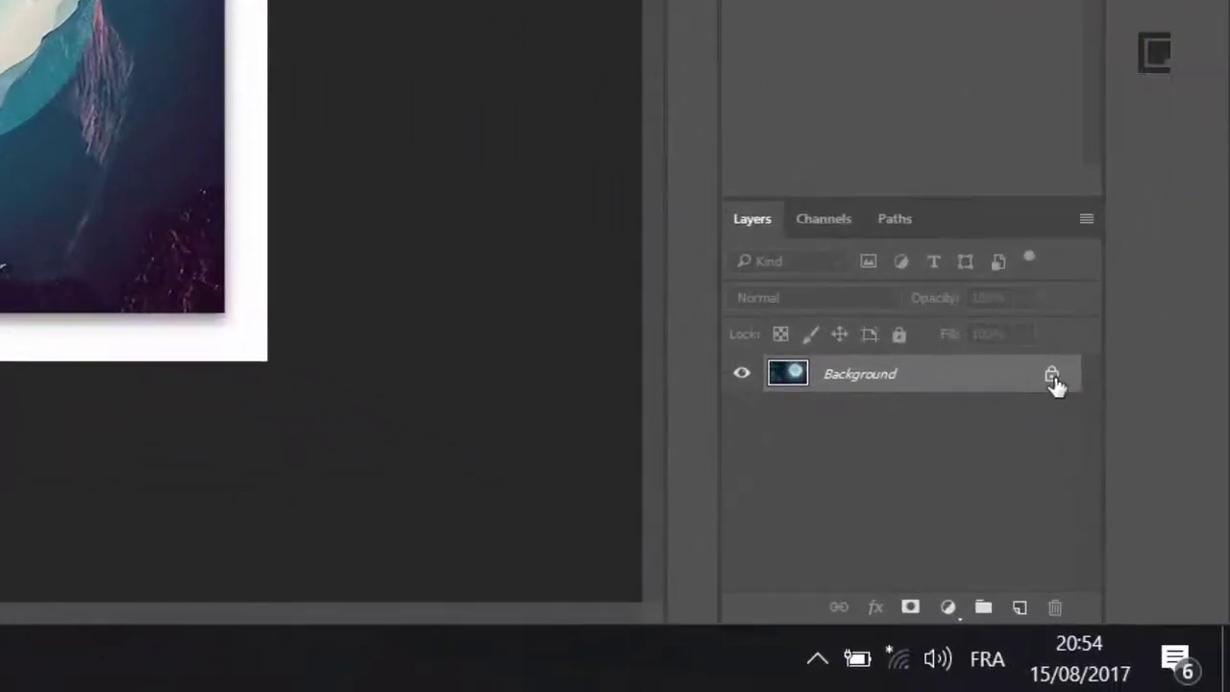
Unlock the Background layer so it becomes an editable Layer 0.
click(1099, 459)
double_click(1058, 388)
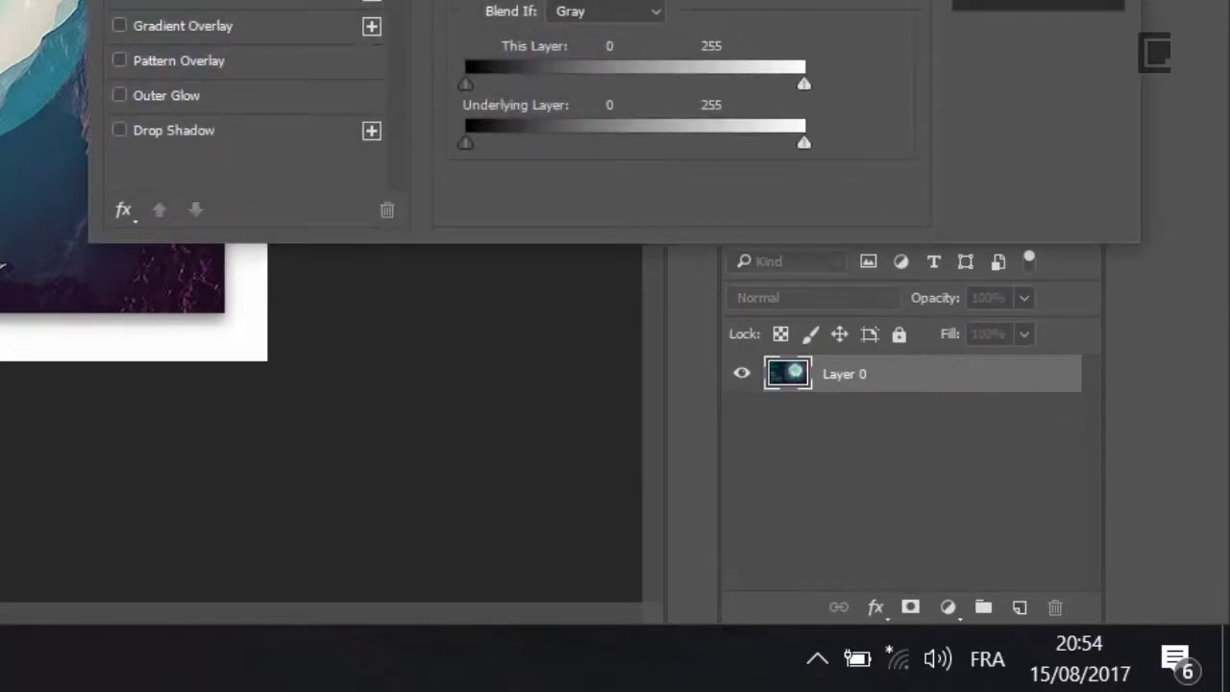
key(Escape)
click(896, 333)
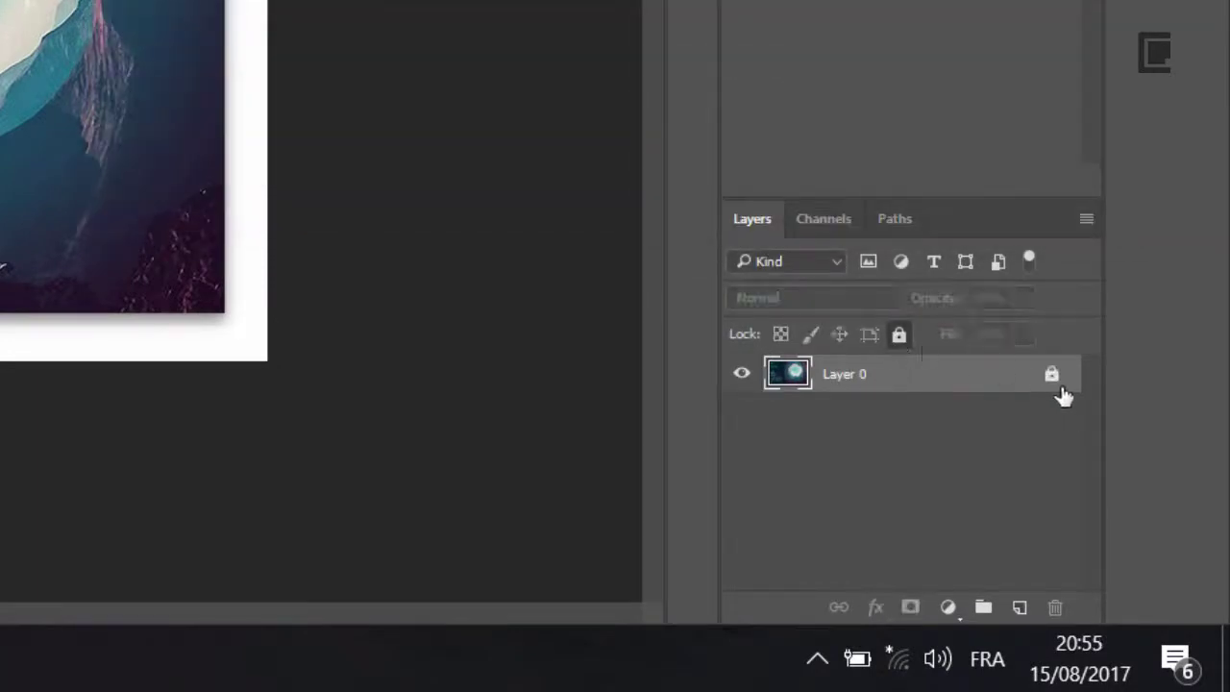
click(898, 336)
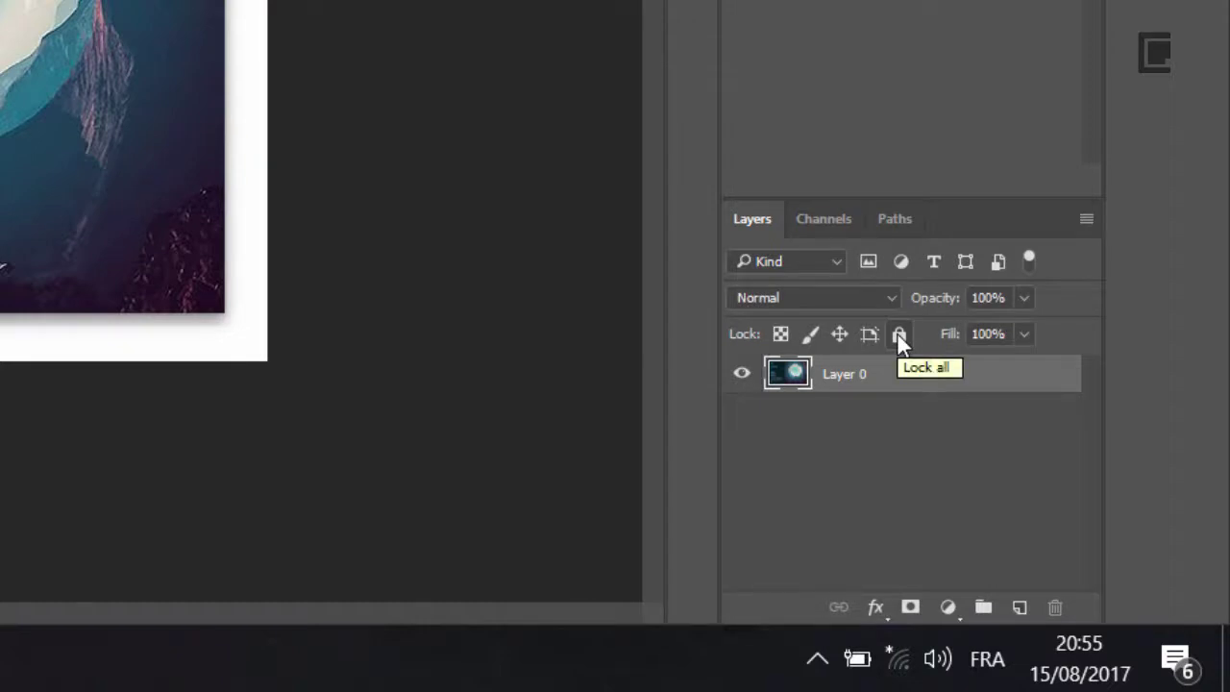
Duplicate Layer 0 as Layer 0 copy, hide the original, and select the copy.
drag(1035, 388, 1018, 604)
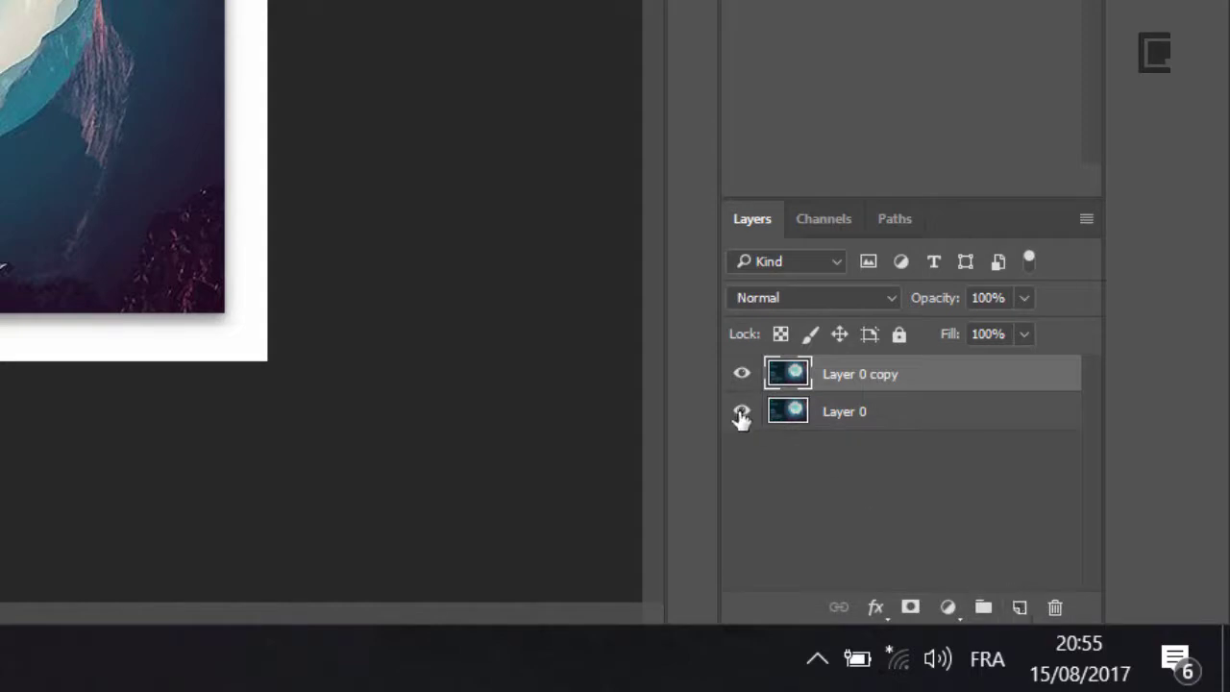
click(834, 425)
click(743, 415)
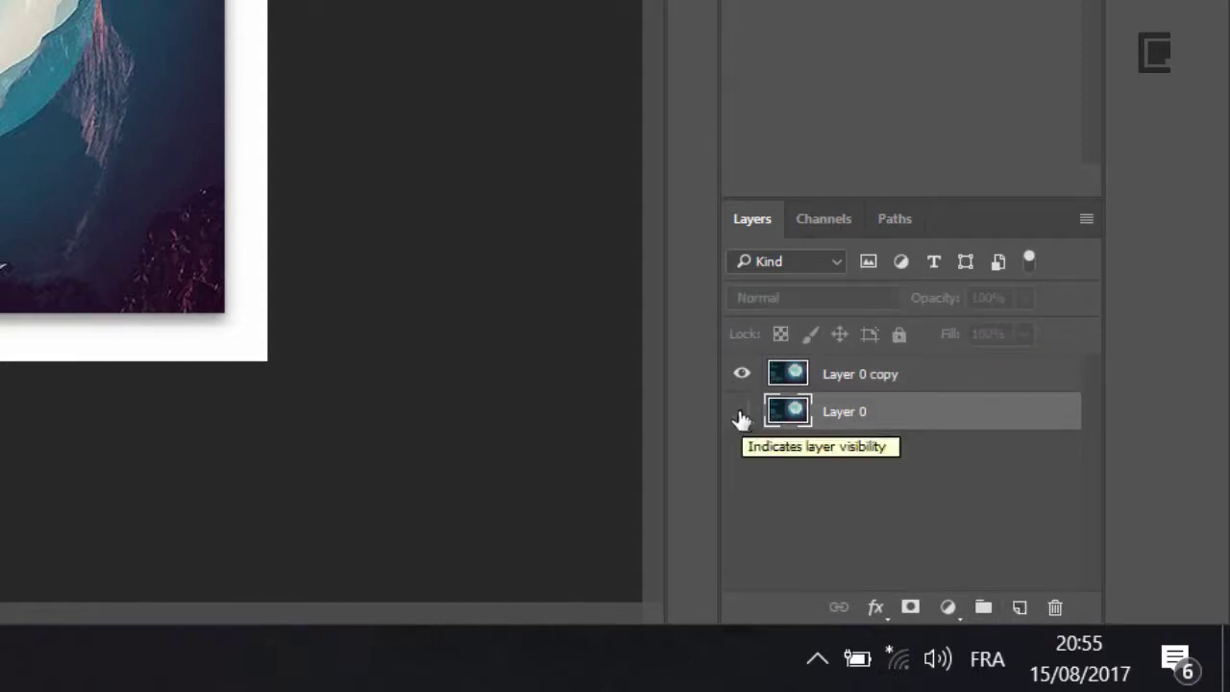
click(892, 384)
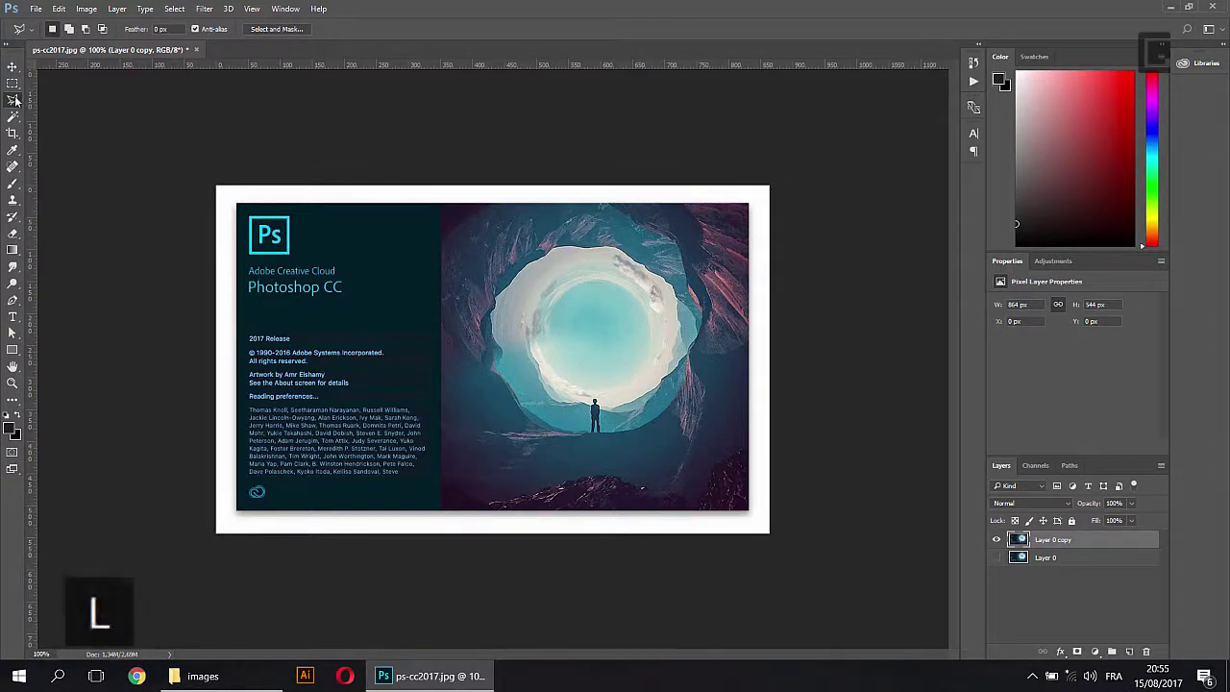
Mask Layer 0 copy to a three-point lasso triangle around the figure, then show Layer 0 again.
click(572, 465)
click(670, 444)
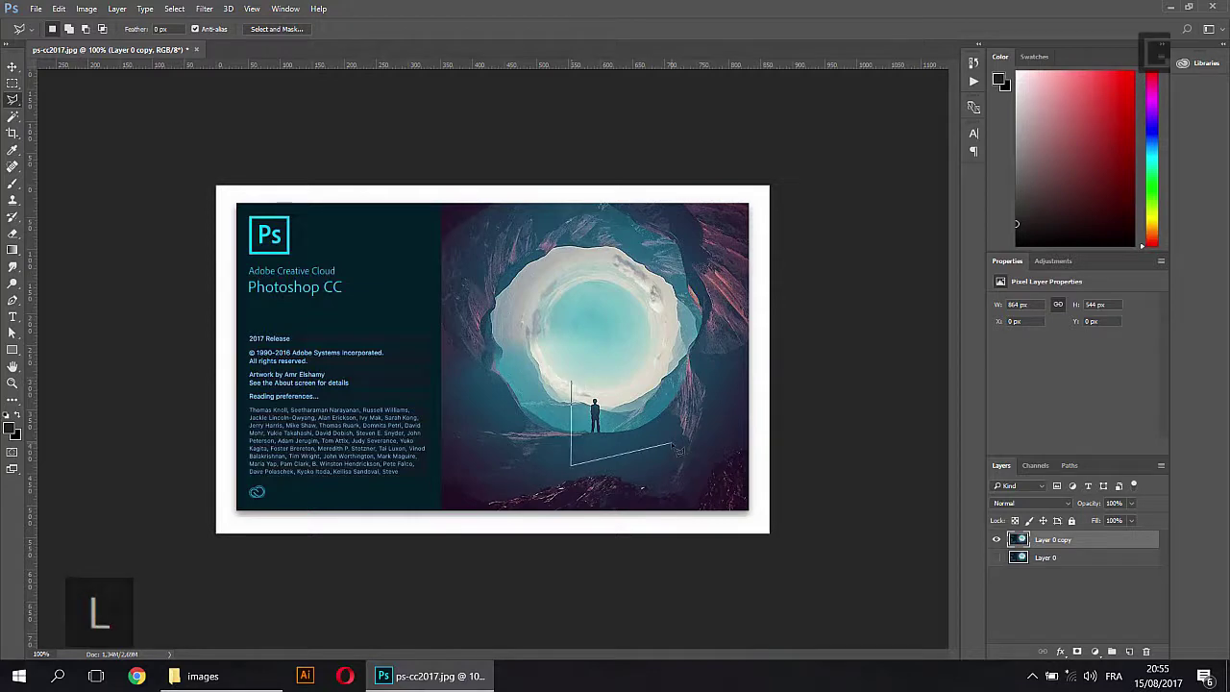
click(592, 304)
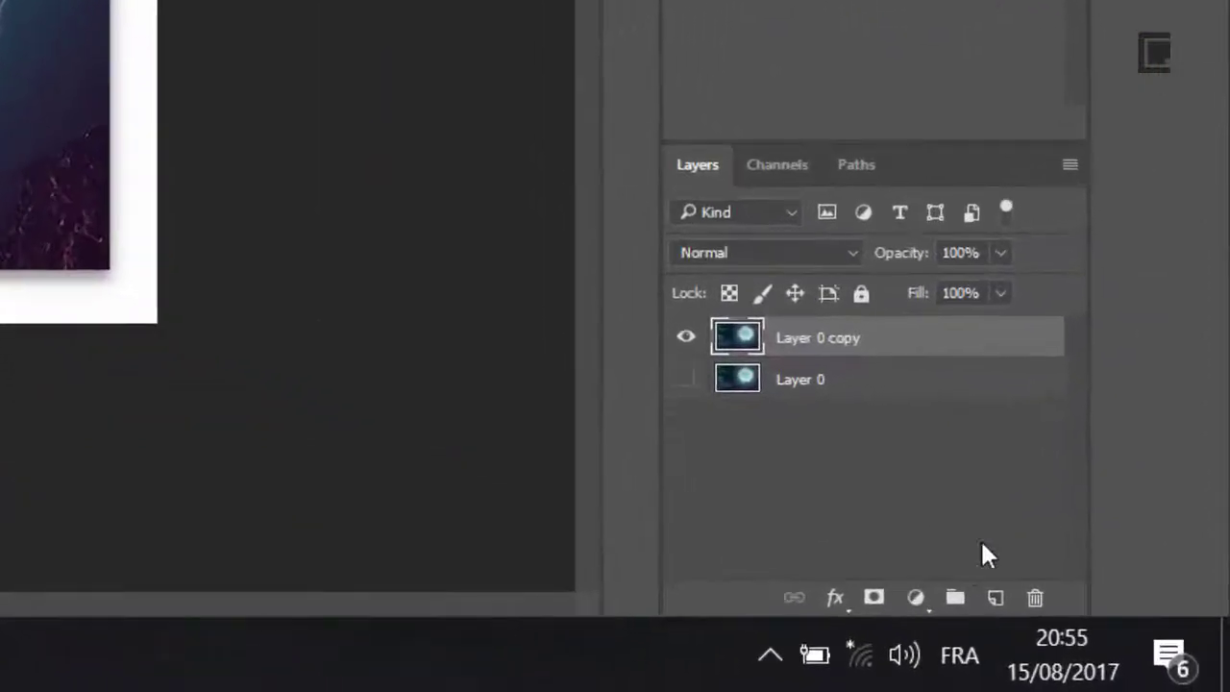
click(877, 601)
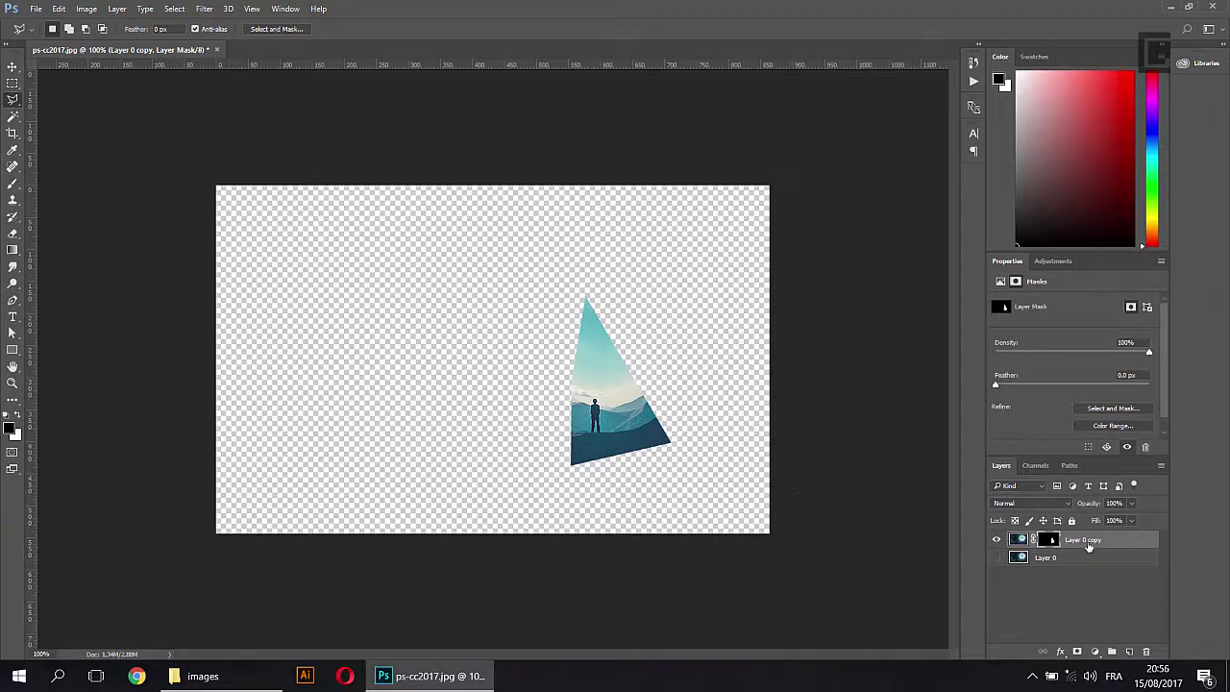
click(997, 560)
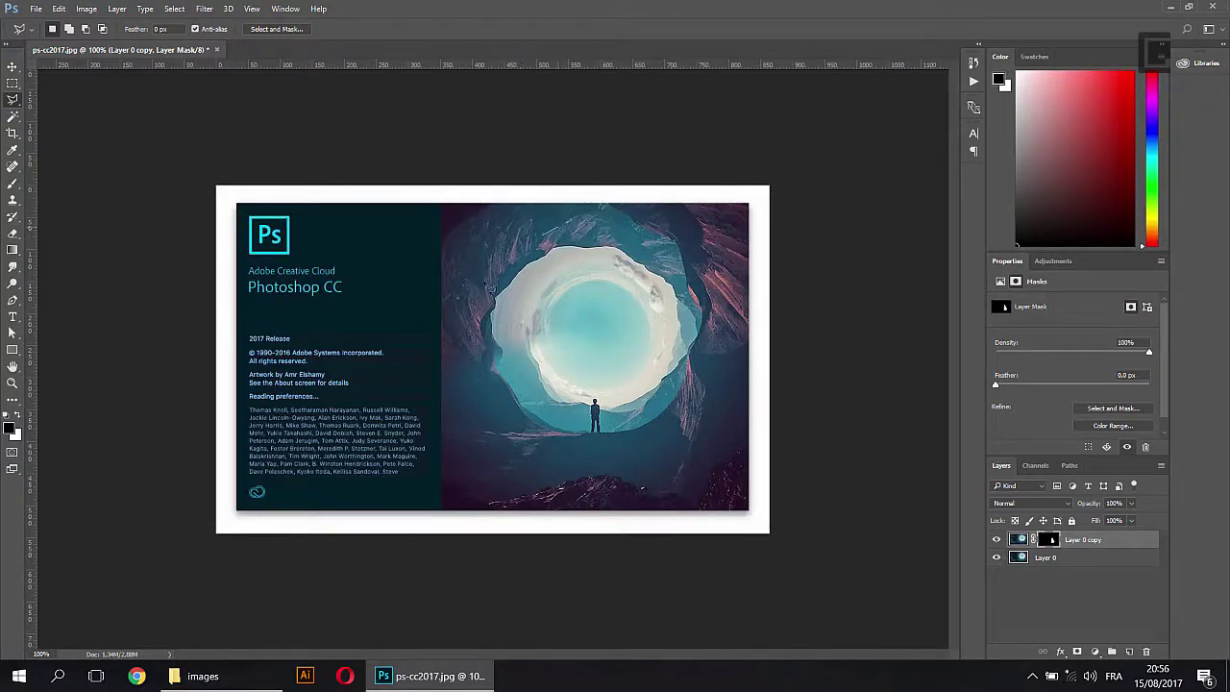
Draw a seven-point polygonal lasso selection around the circular cave view.
click(567, 228)
click(450, 306)
click(472, 442)
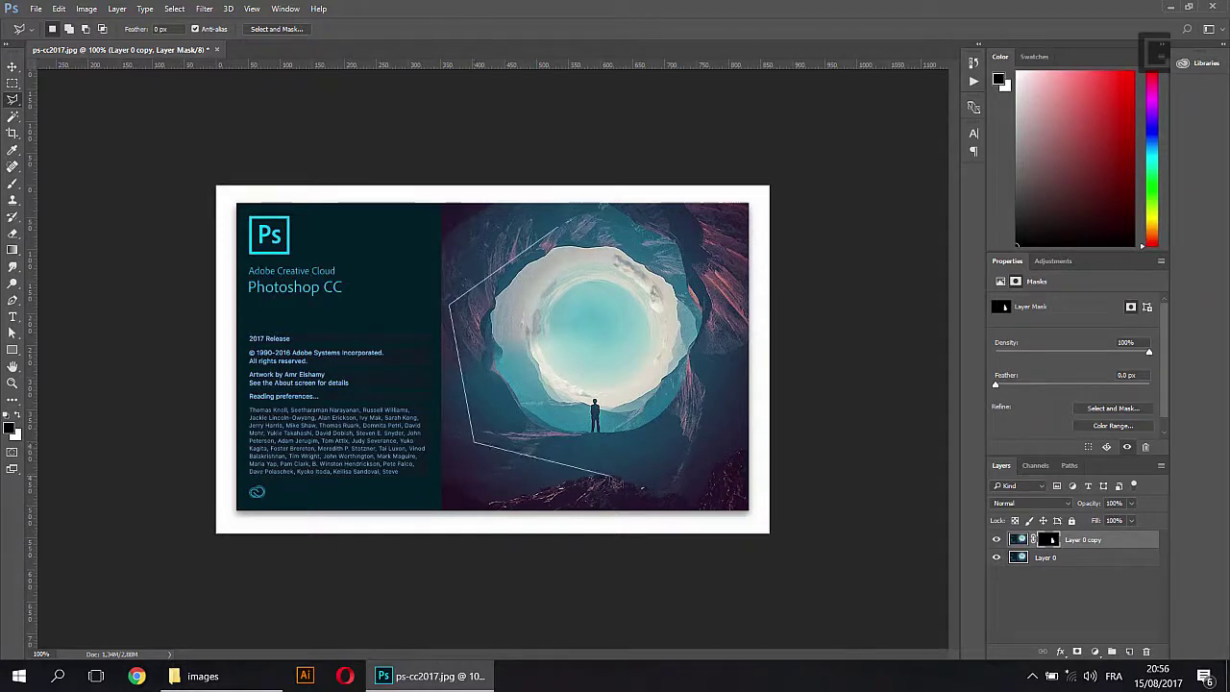
click(607, 476)
click(696, 396)
click(744, 259)
double_click(640, 242)
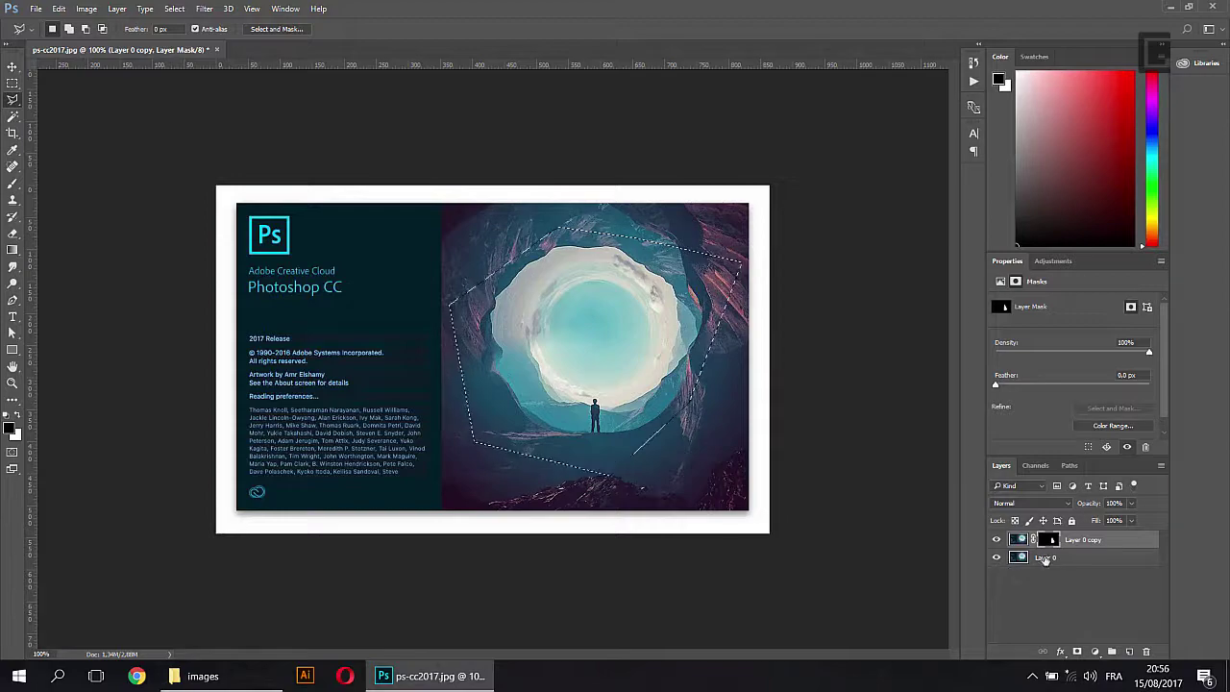
Hide Layer 0 and fill the selection on Layer 0 copy's mask with white.
click(1046, 560)
click(997, 557)
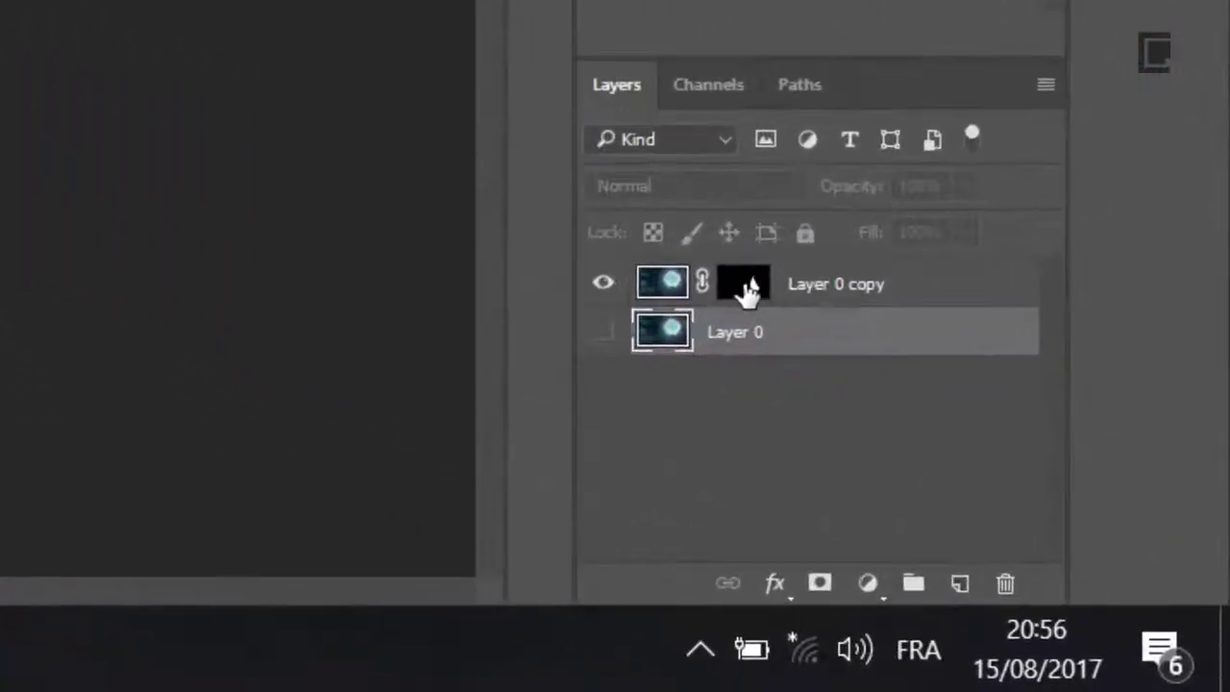
click(1051, 541)
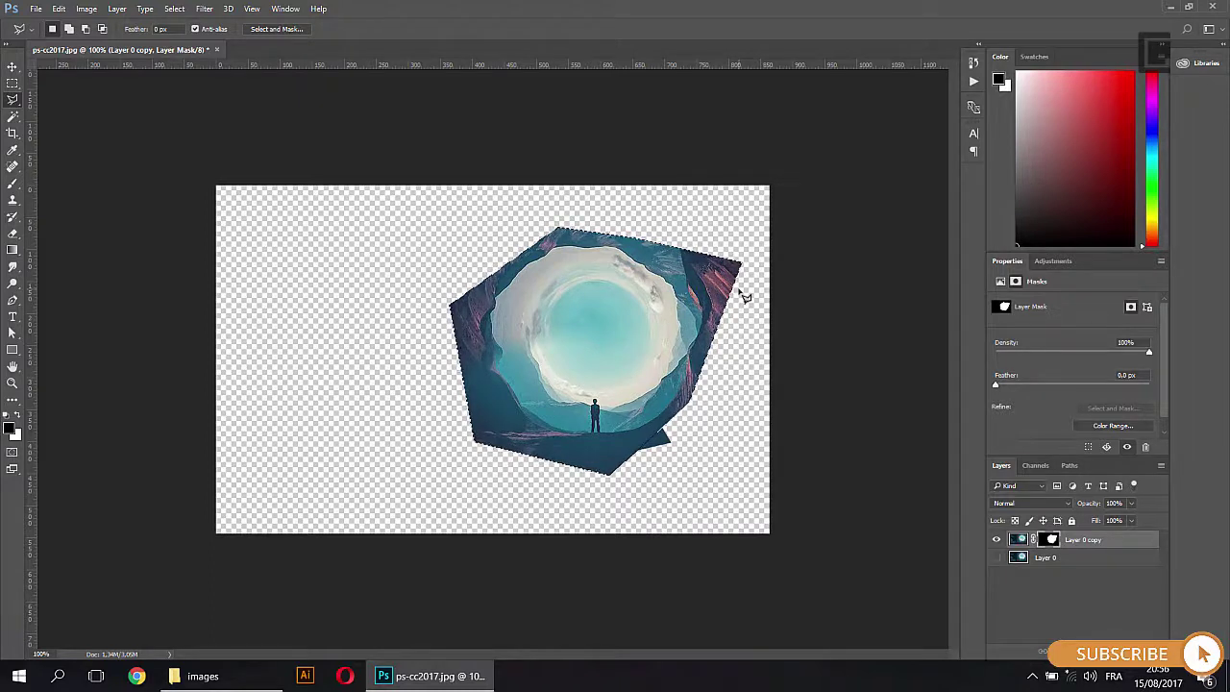
key(ctrl+BackSpace)
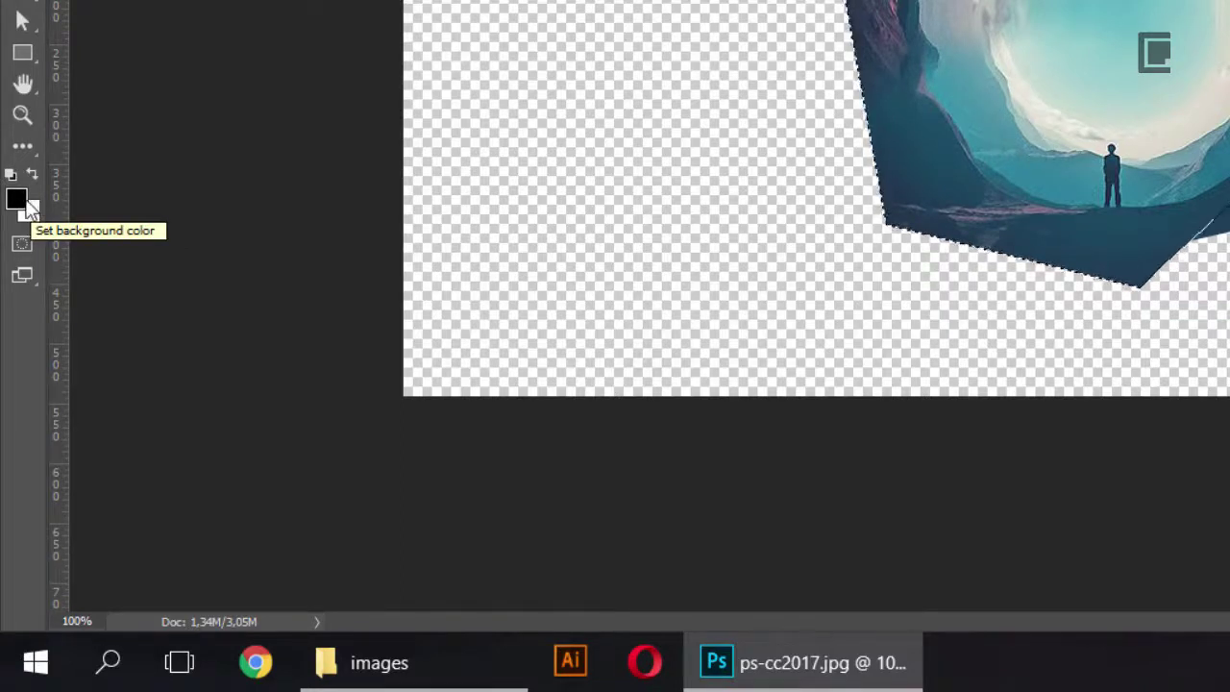
key(x)
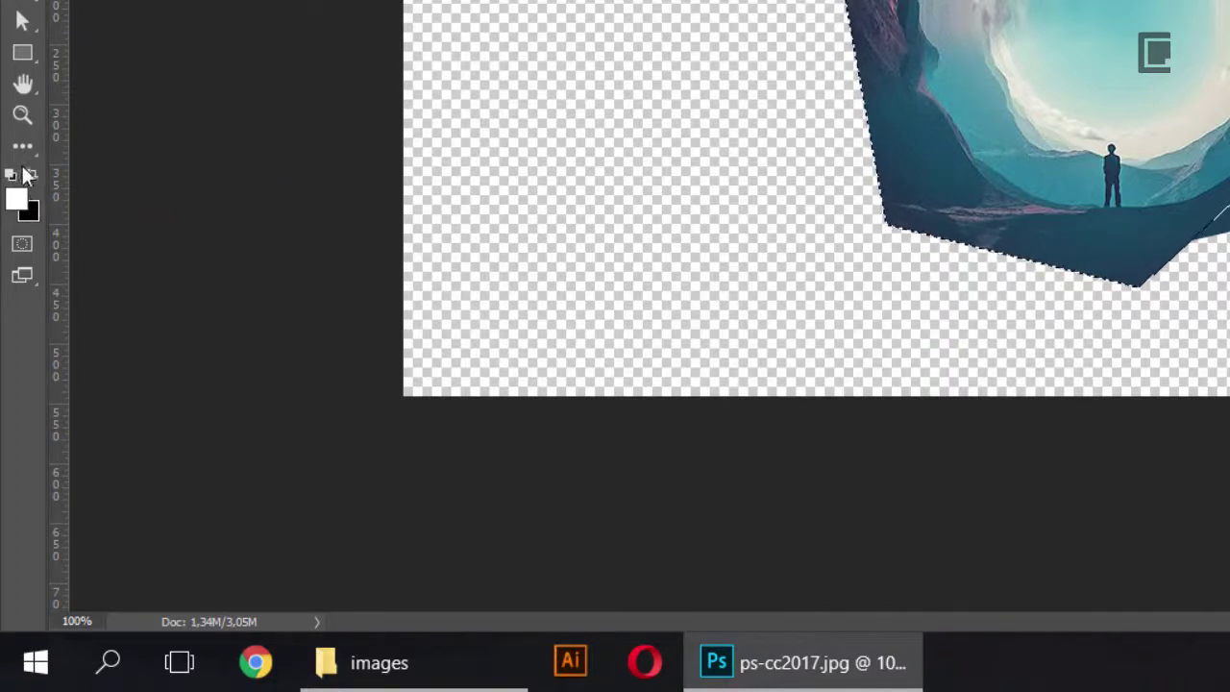
click(31, 172)
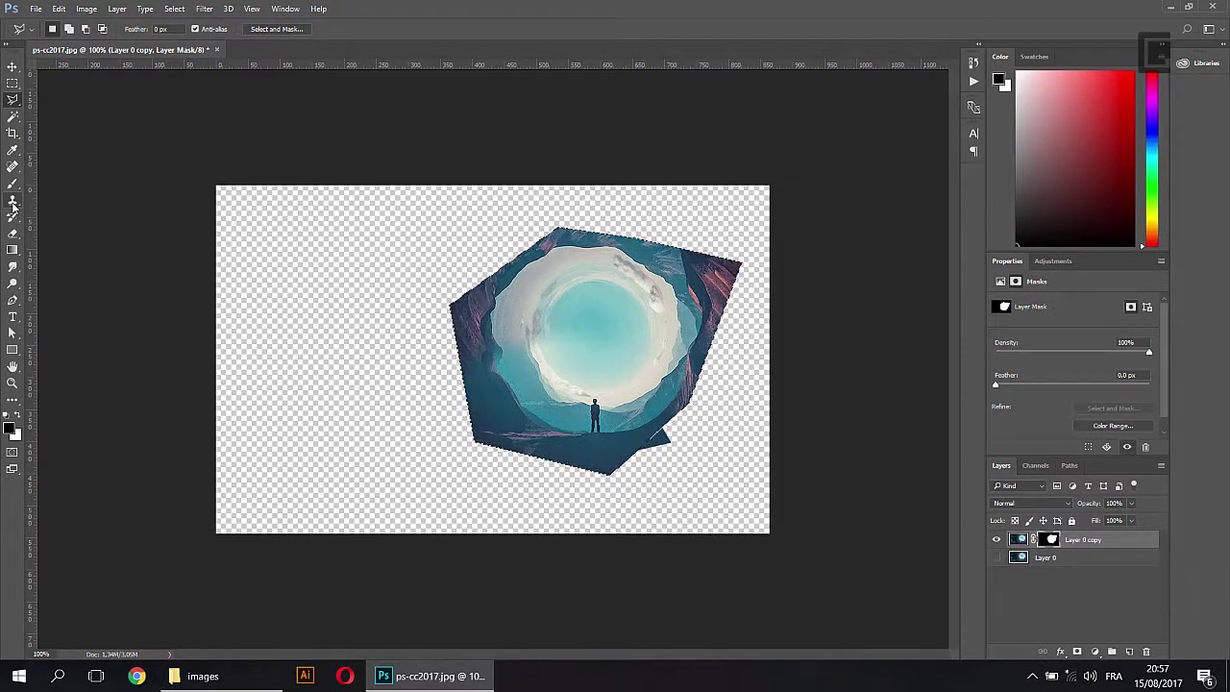
Close ps-cc2017.jpg and open pexels-photo-167699.jpeg from the images folder instead.
click(217, 49)
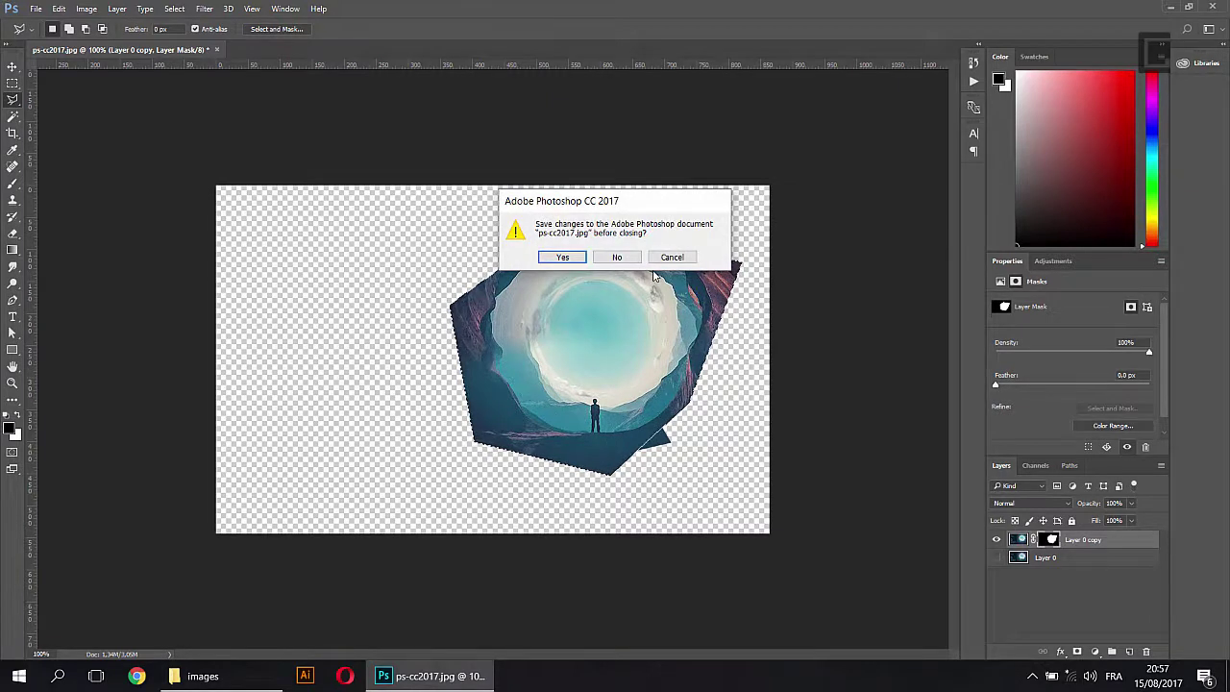
click(616, 258)
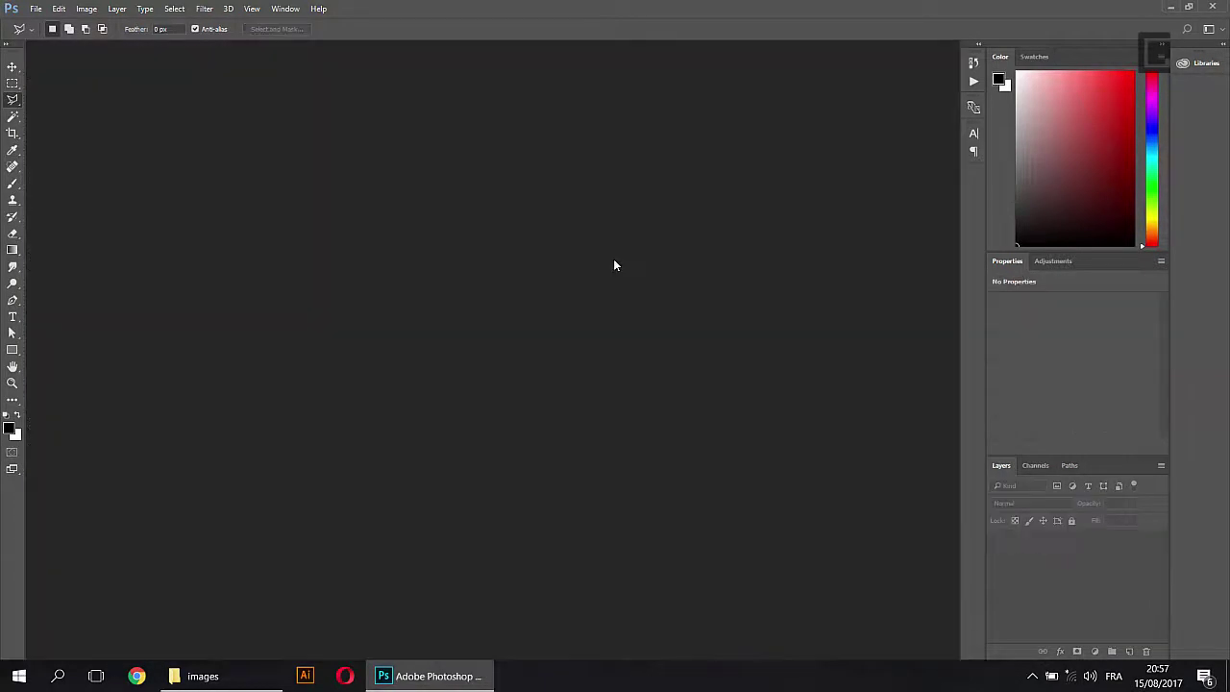
click(265, 664)
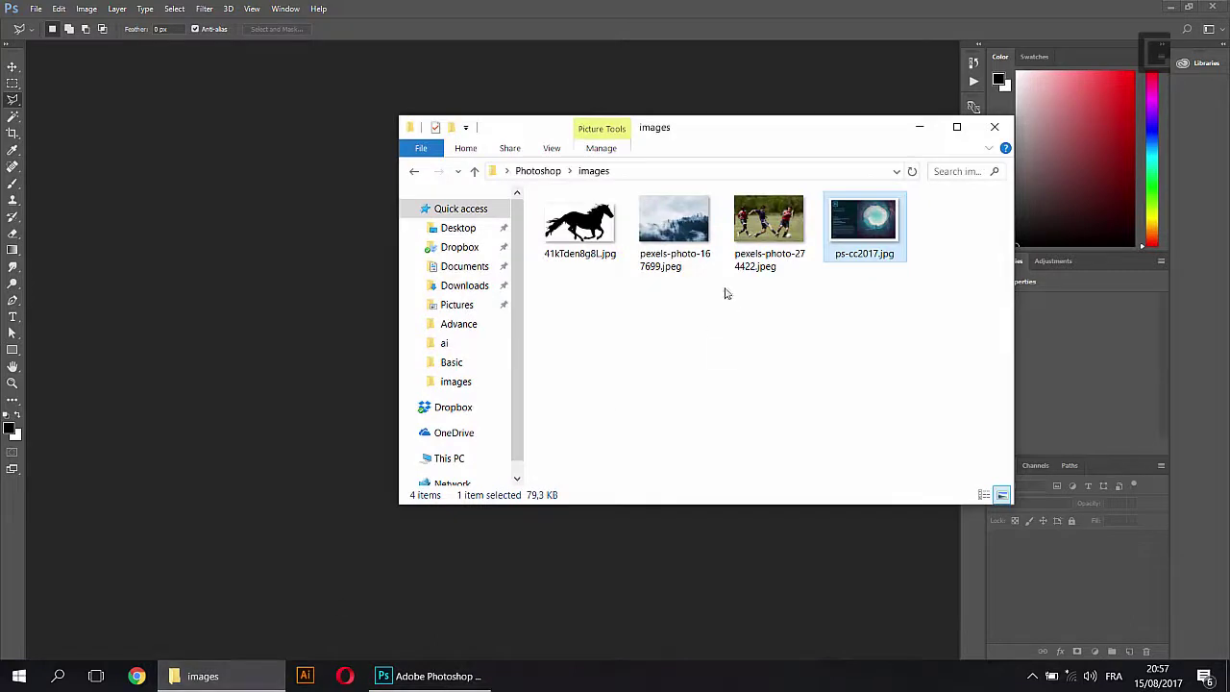
drag(688, 236, 271, 387)
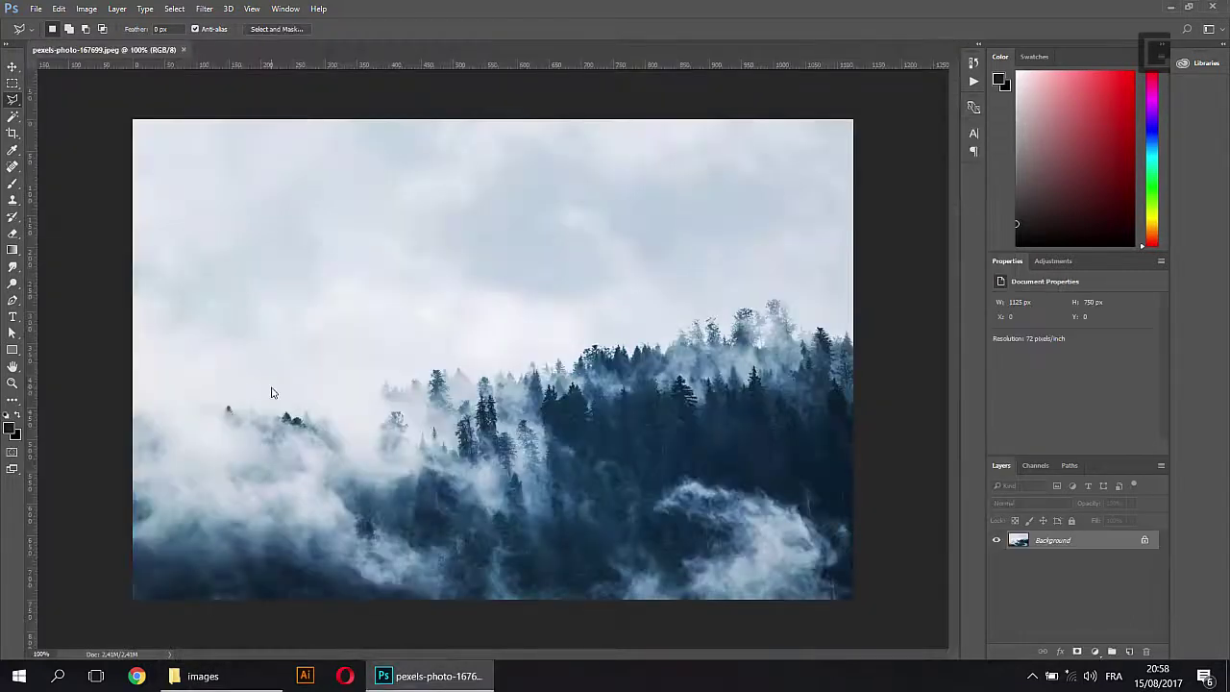
Unlock and duplicate the forest layer, then place 41kTden8g8L.jpg enlarged at the forest's centre.
click(1143, 543)
drag(1134, 546, 1128, 652)
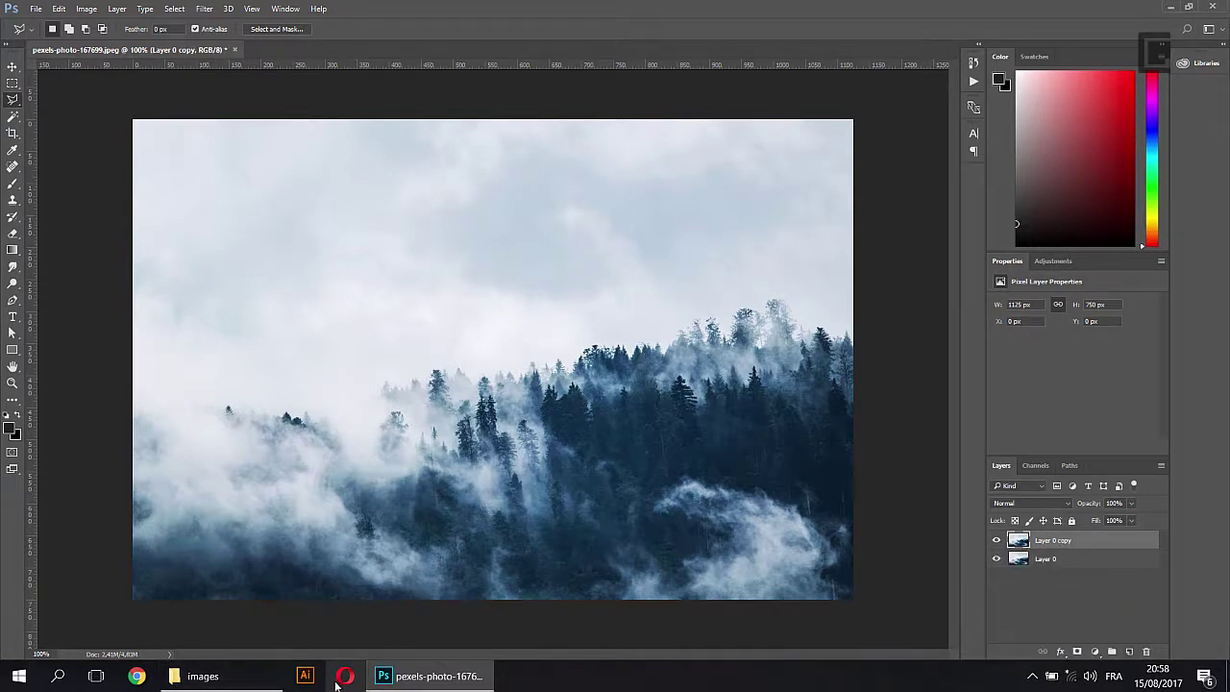
click(266, 679)
drag(580, 223, 378, 326)
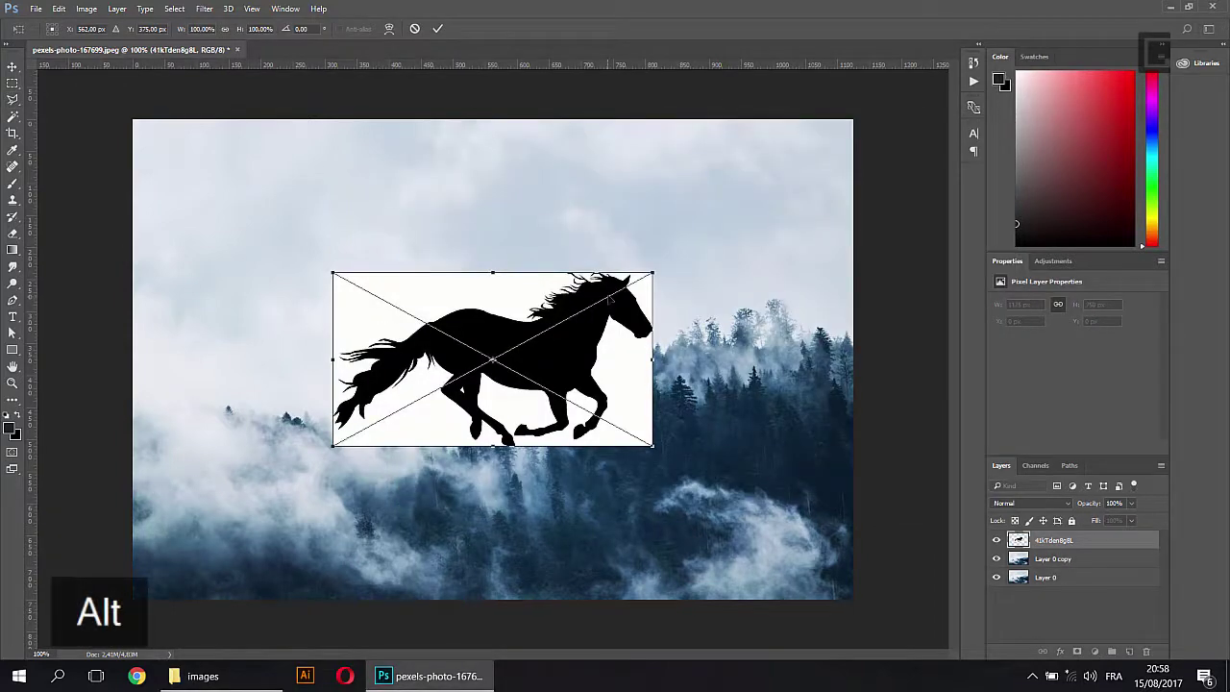
drag(658, 270, 788, 198)
drag(684, 288, 644, 325)
key(Return)
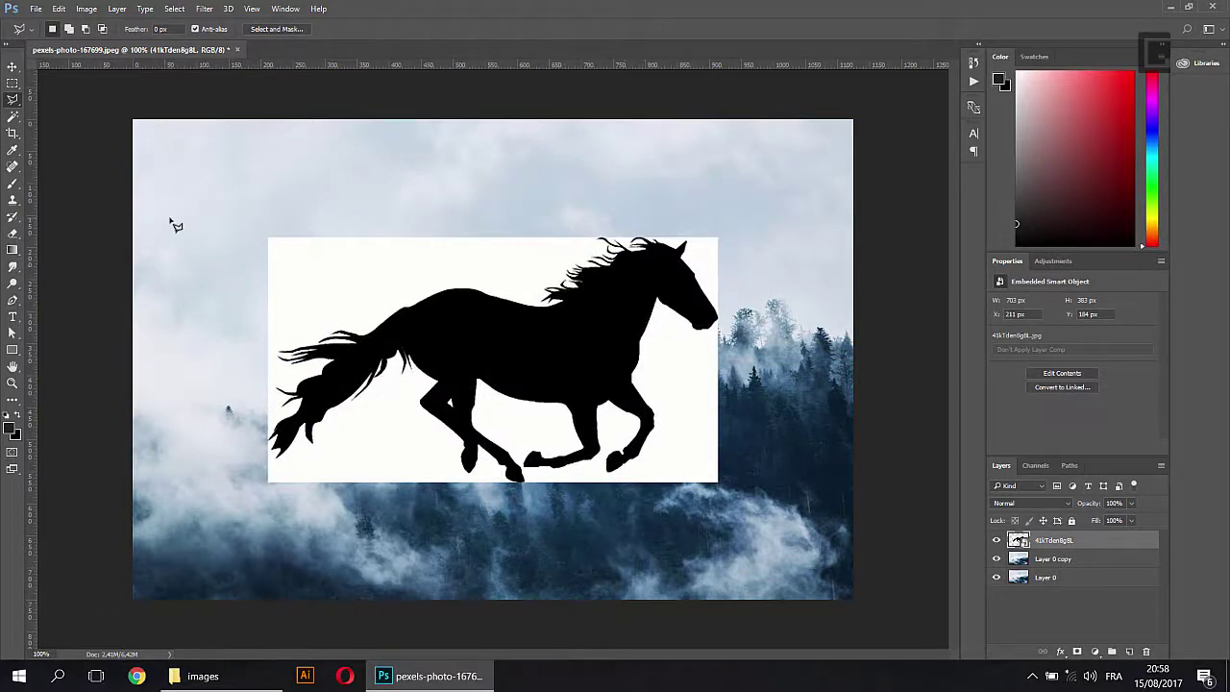
click(14, 66)
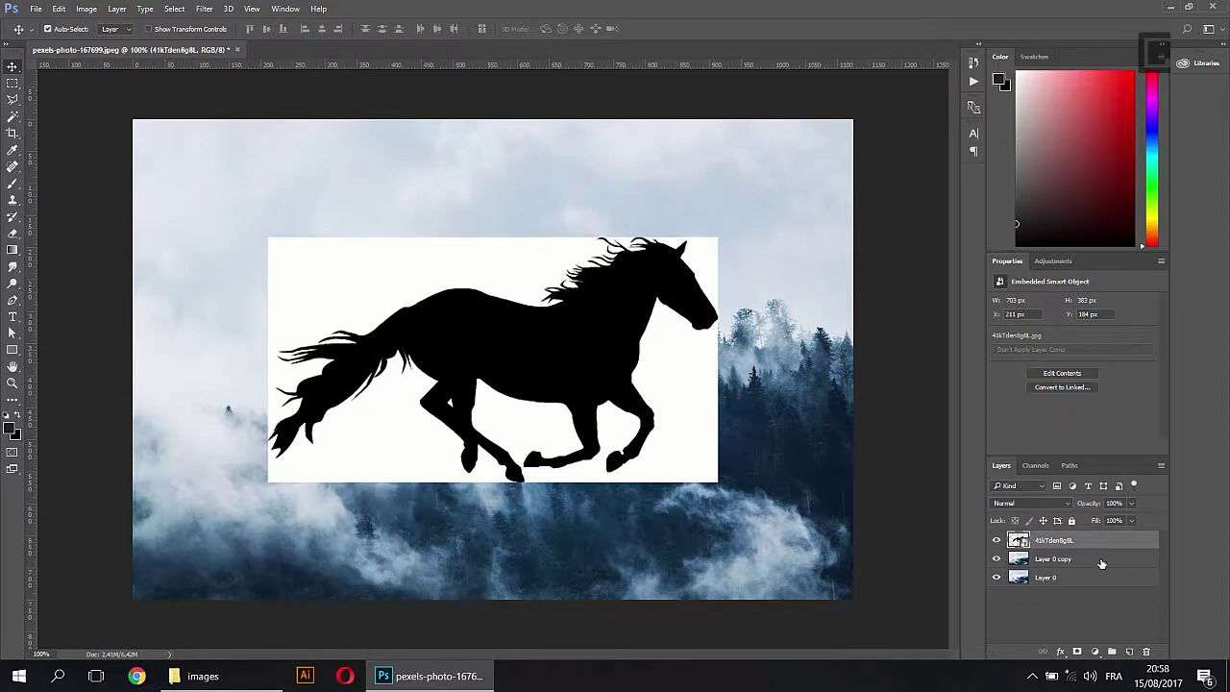
Rasterize the horse layer, Magic Wand-select the black silhouette, and add a mask hiding the white.
right_click(1123, 542)
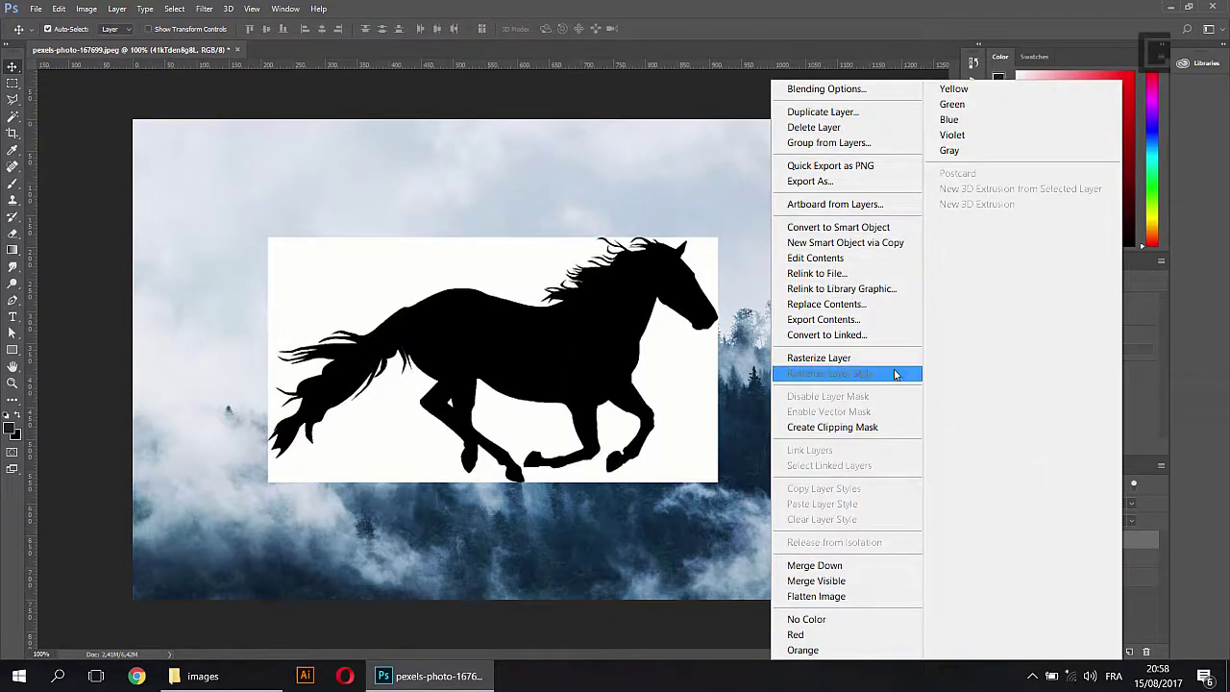
click(873, 355)
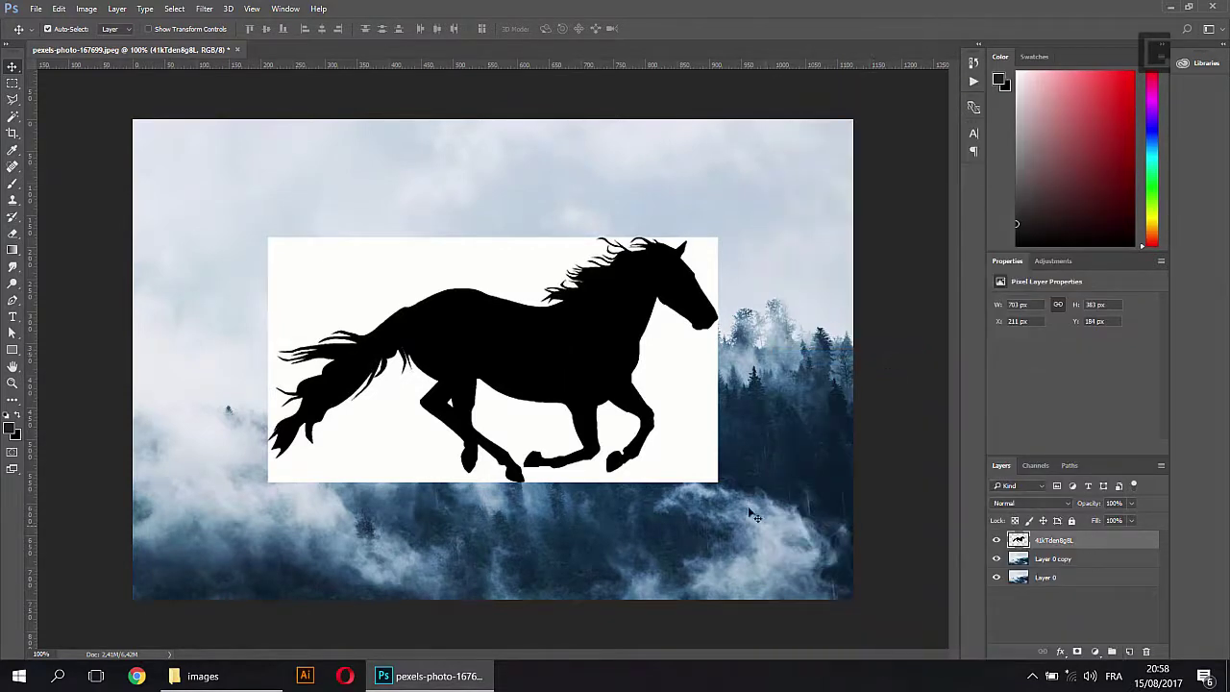
click(14, 117)
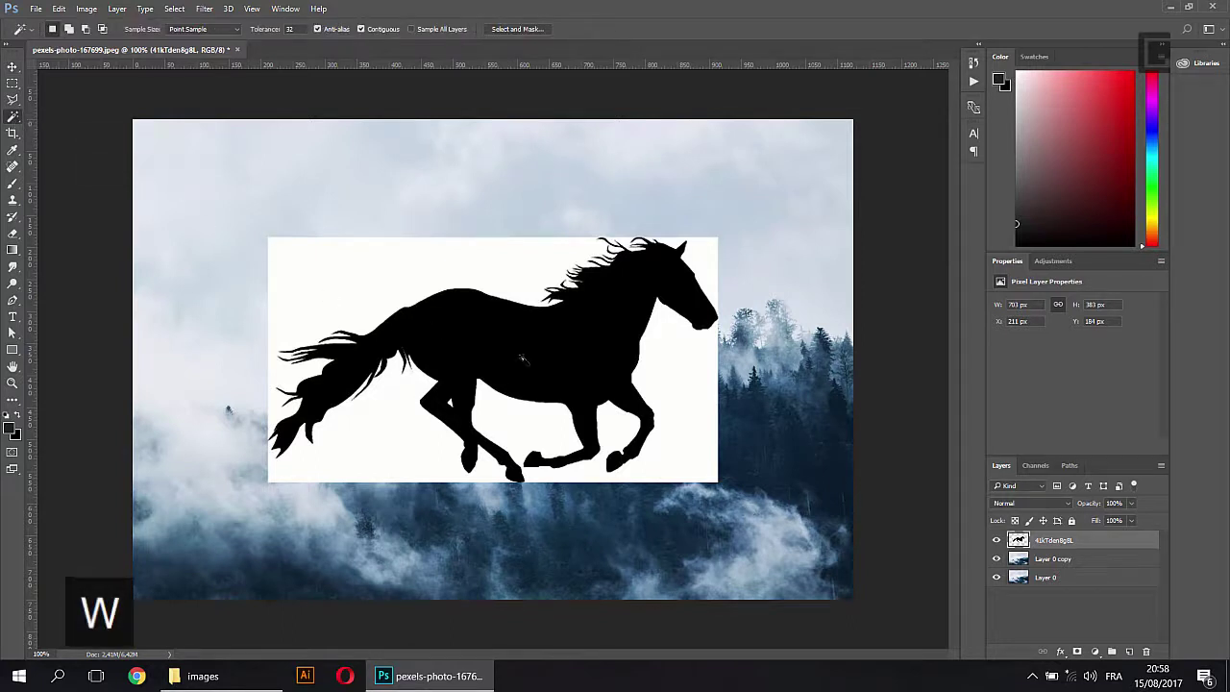
click(541, 357)
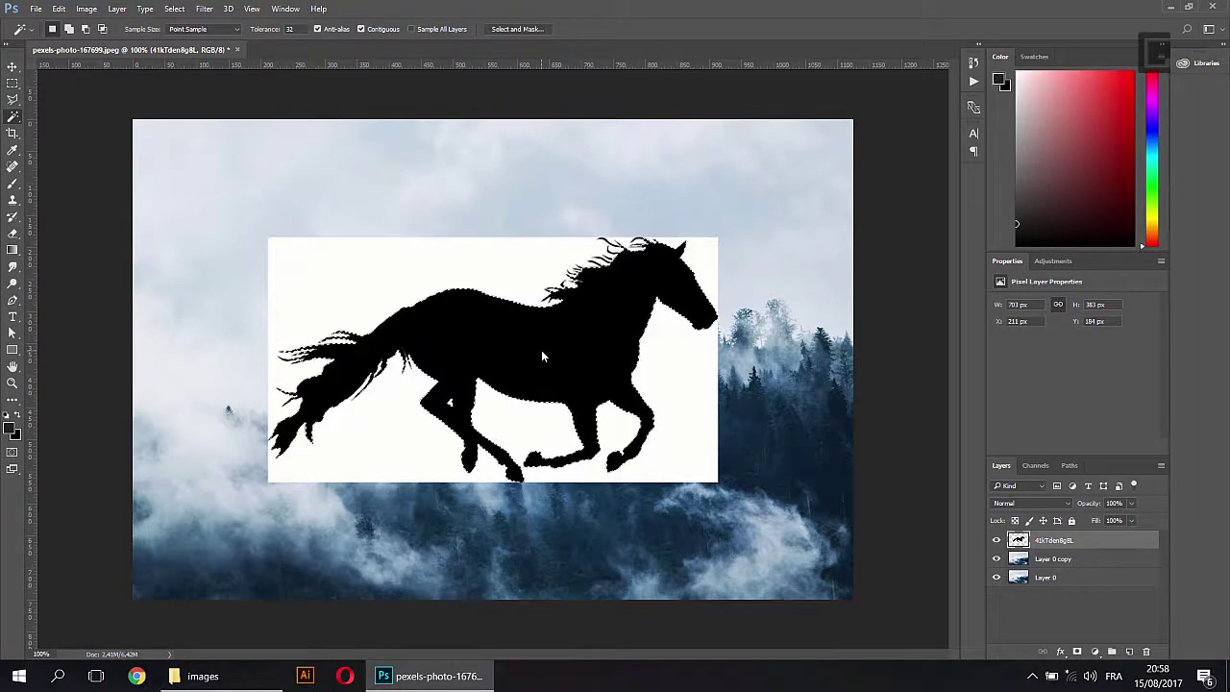
click(1077, 653)
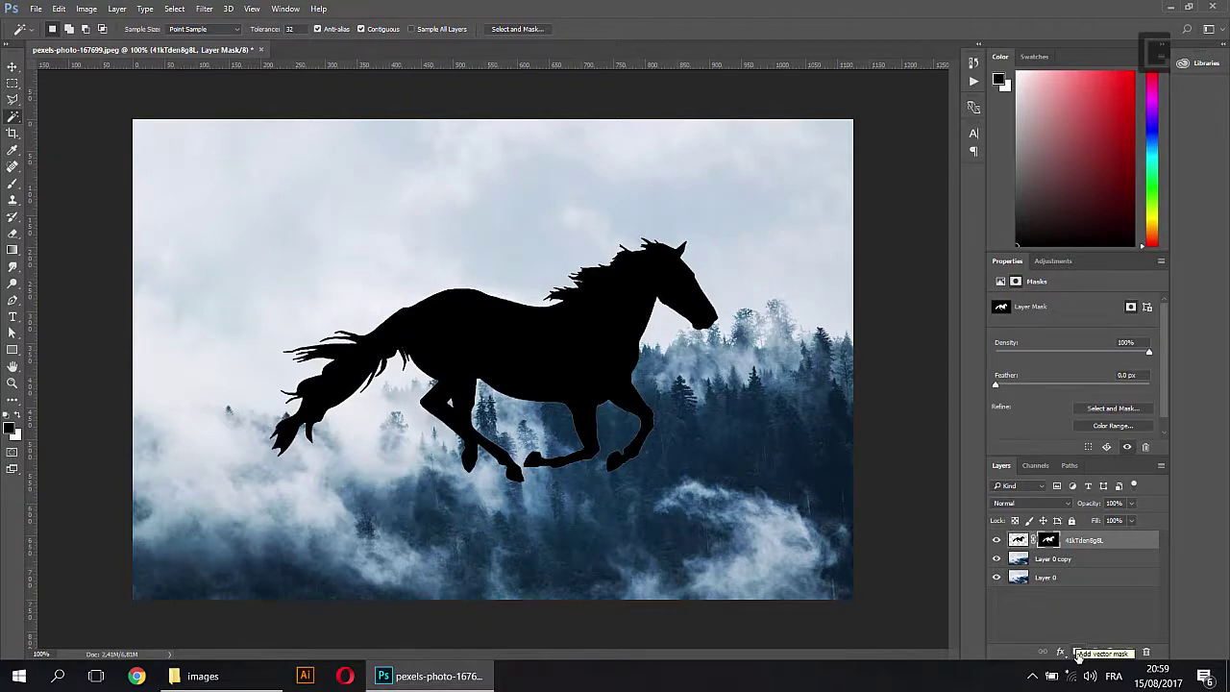
right_click(1134, 541)
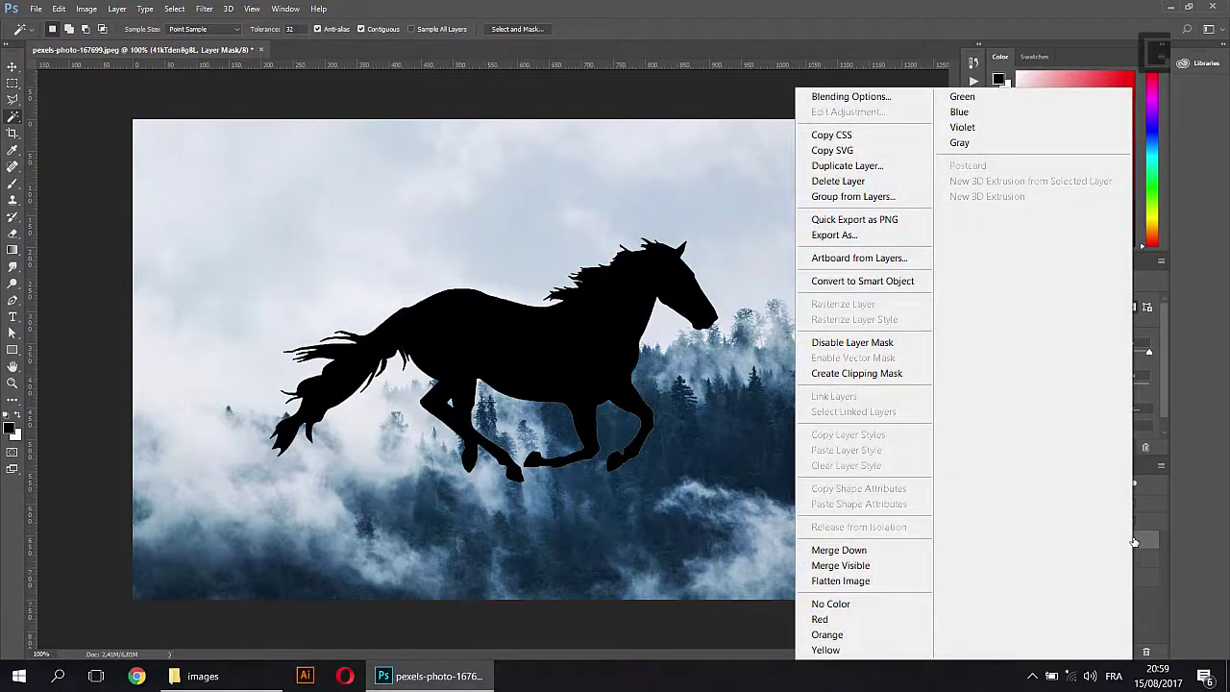
Convert the horse to a smart object and duplicate Layer 0 copy above it as Layer 0 copy 2.
click(906, 282)
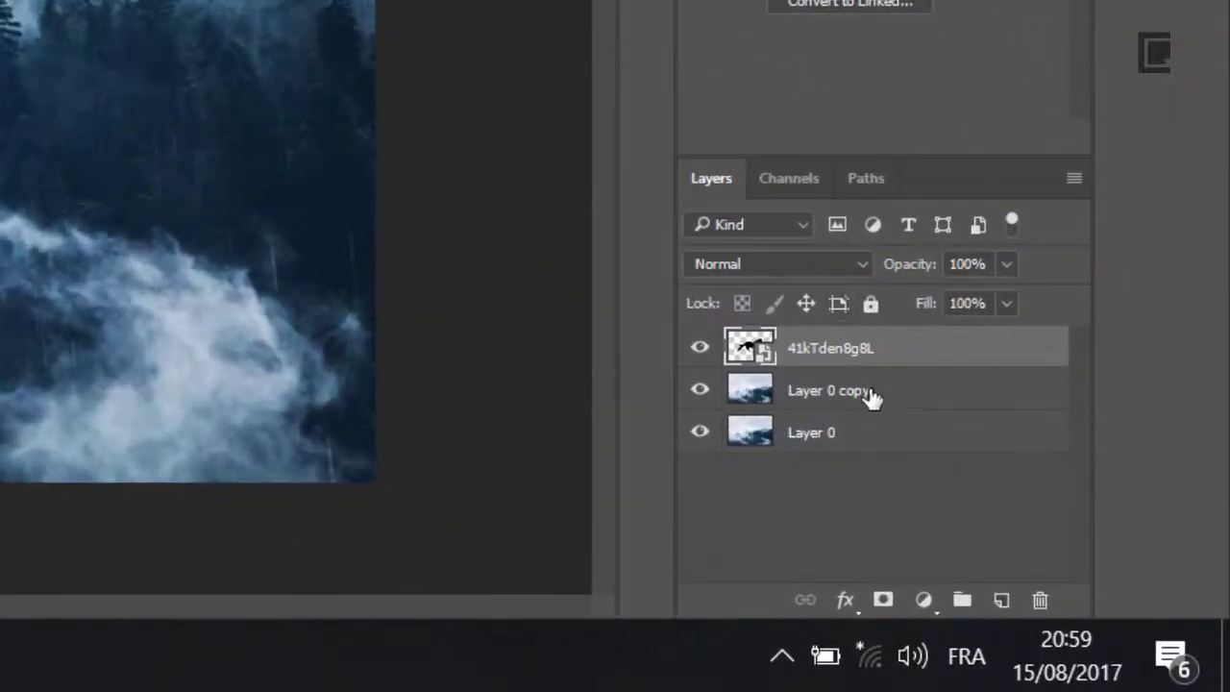
click(1072, 561)
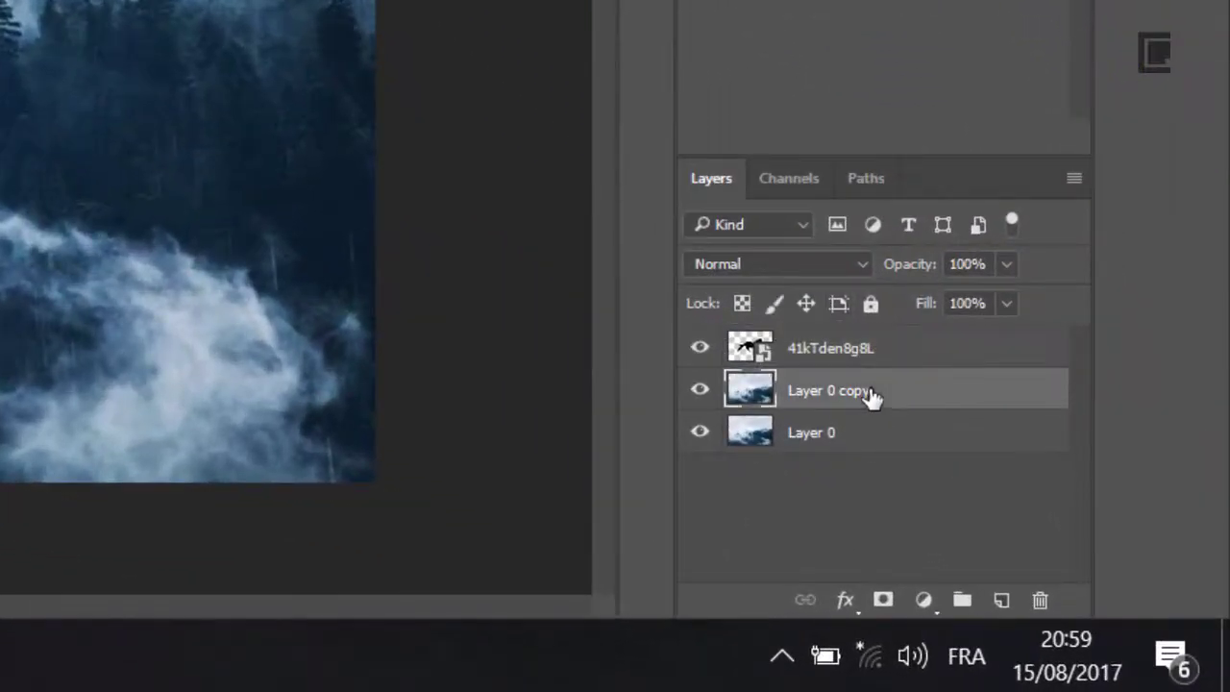
drag(967, 398, 1002, 600)
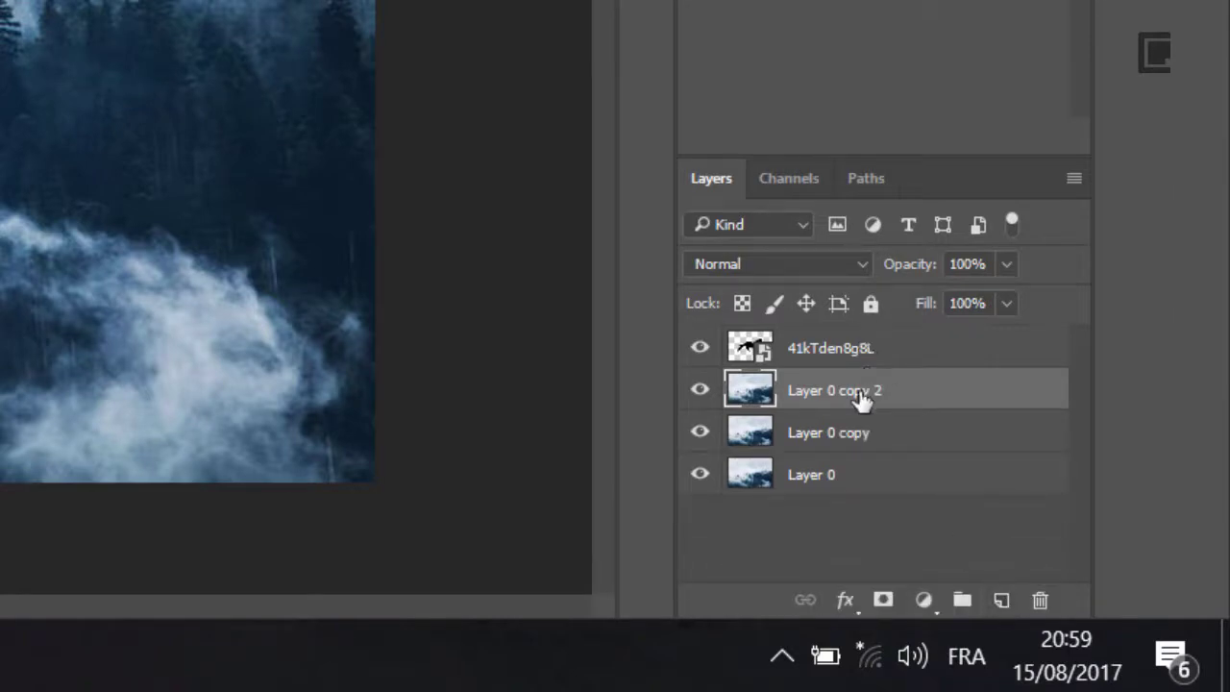
drag(863, 396, 872, 321)
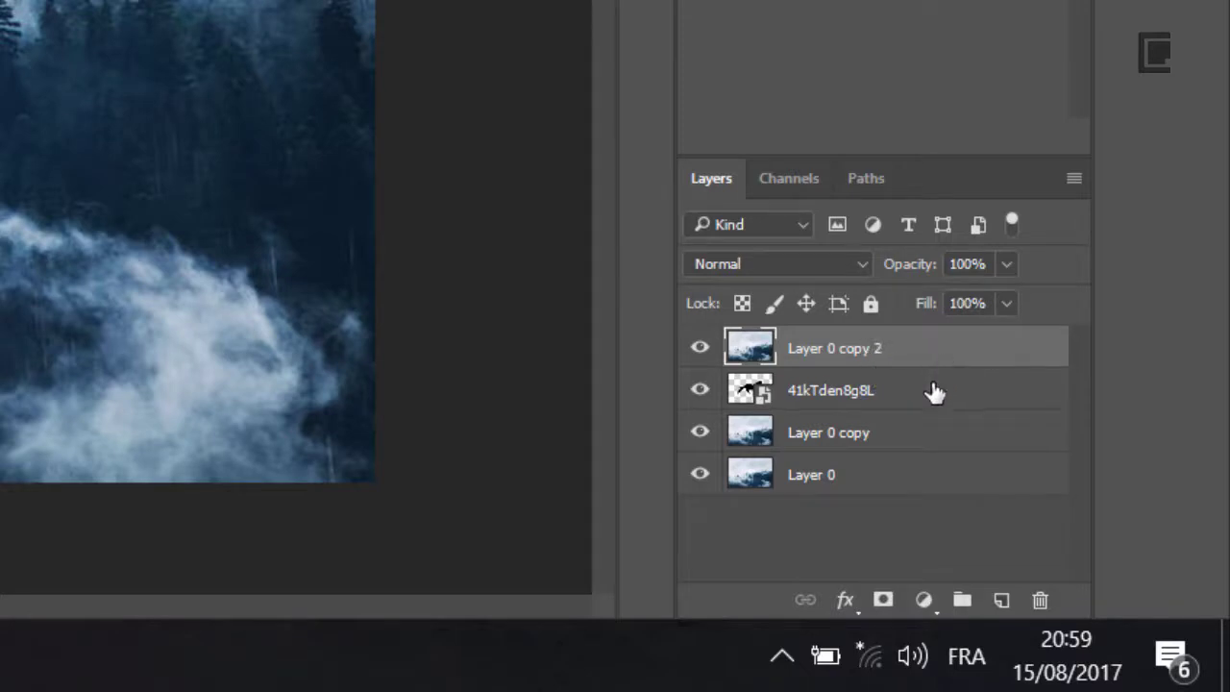
Clip Layer 0 copy 2 to the horse layer and scale it to 777×518 px.
key(alt)
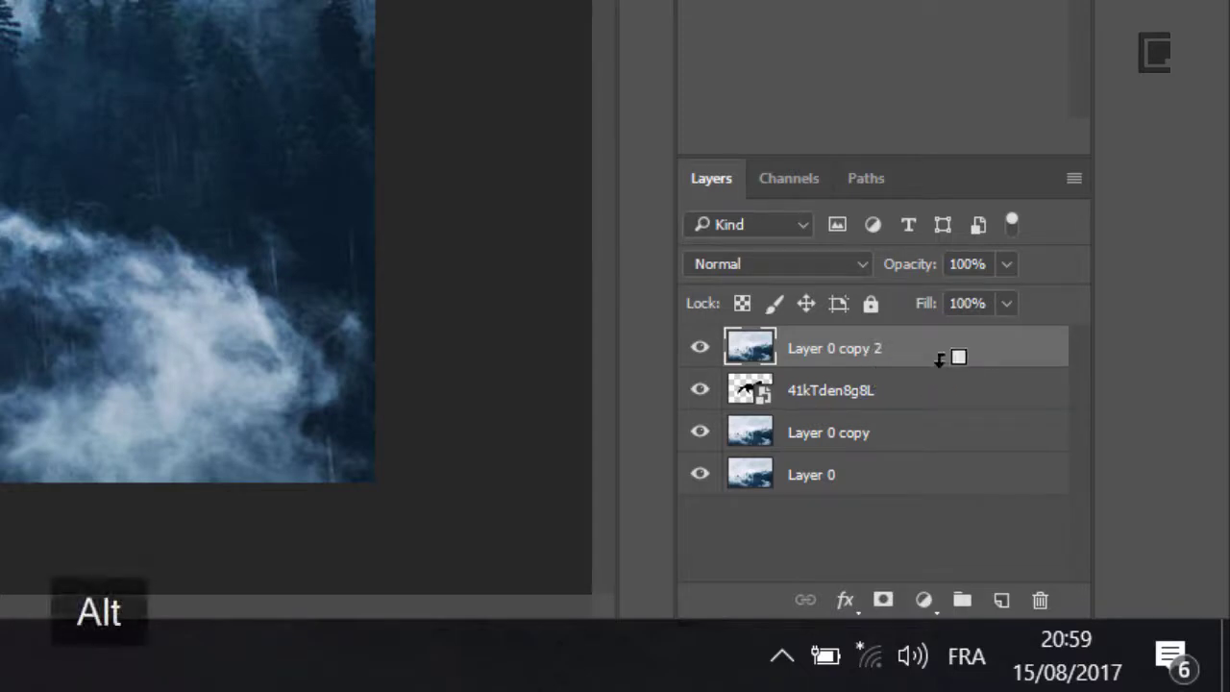
alt+click(938, 361)
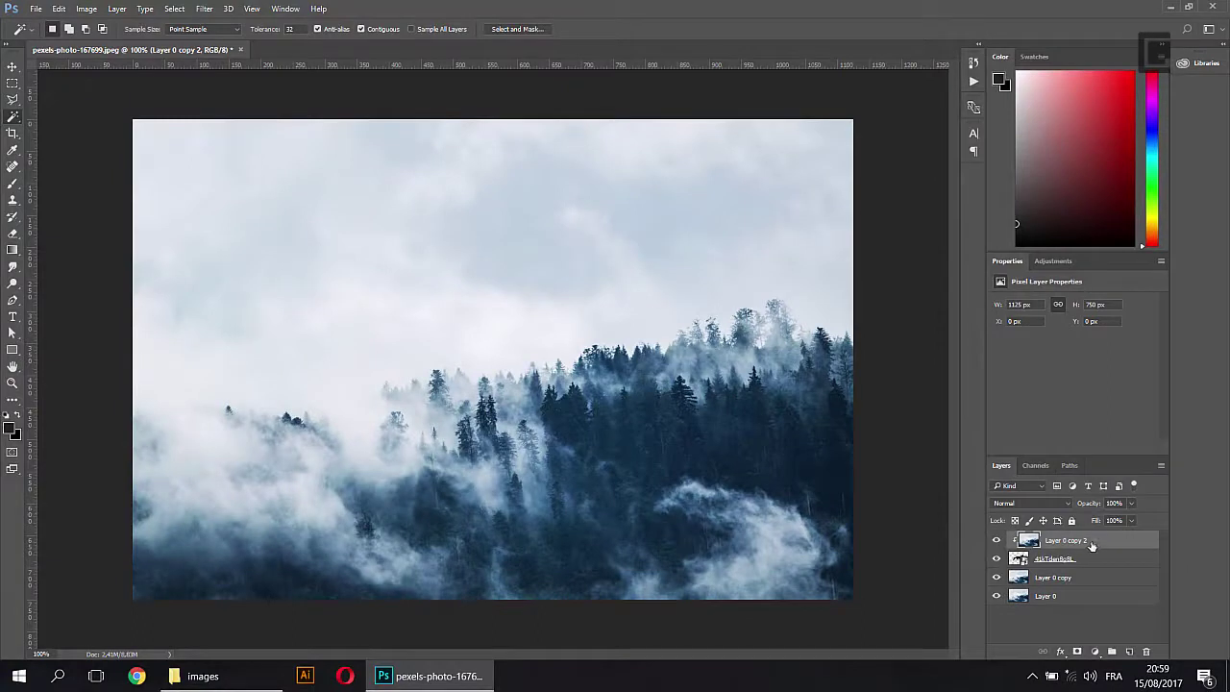
key(ctrl+t)
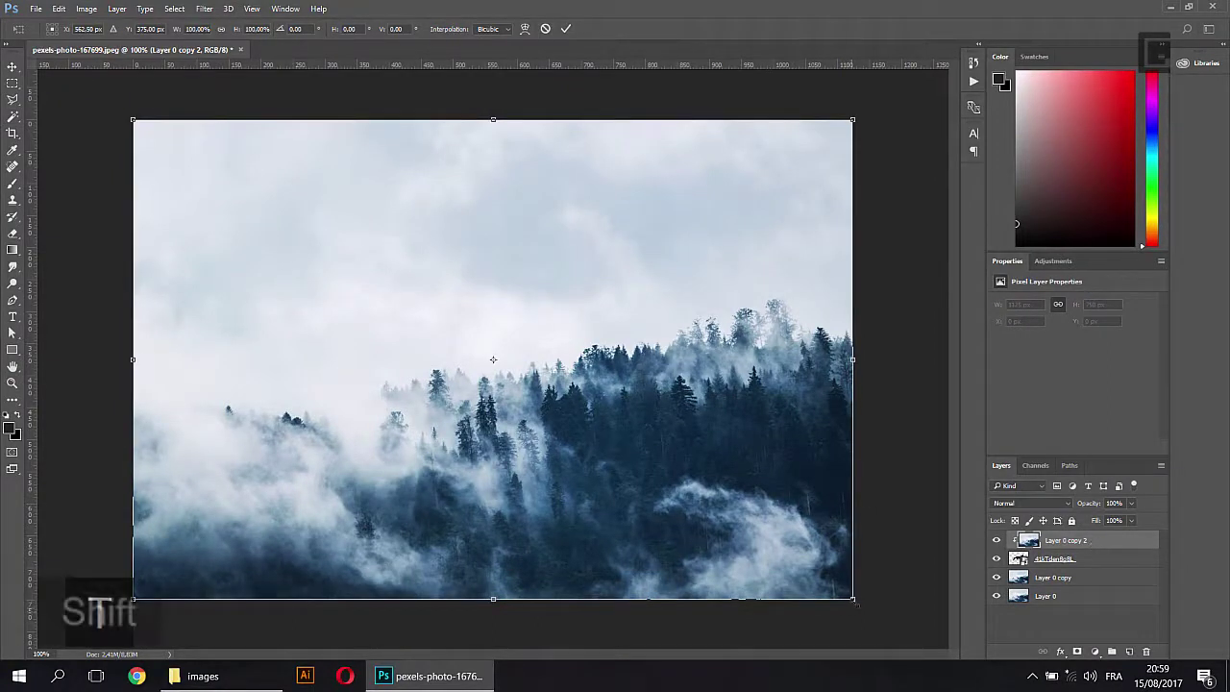
drag(853, 599, 711, 505)
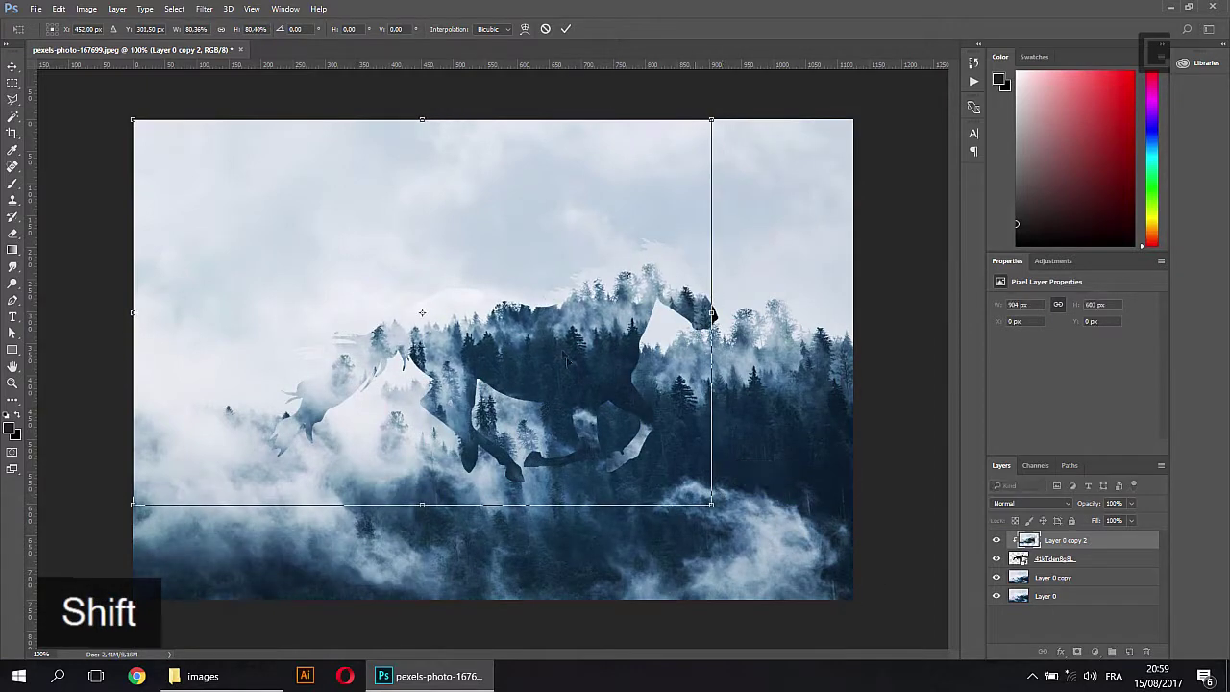
drag(567, 352, 613, 370)
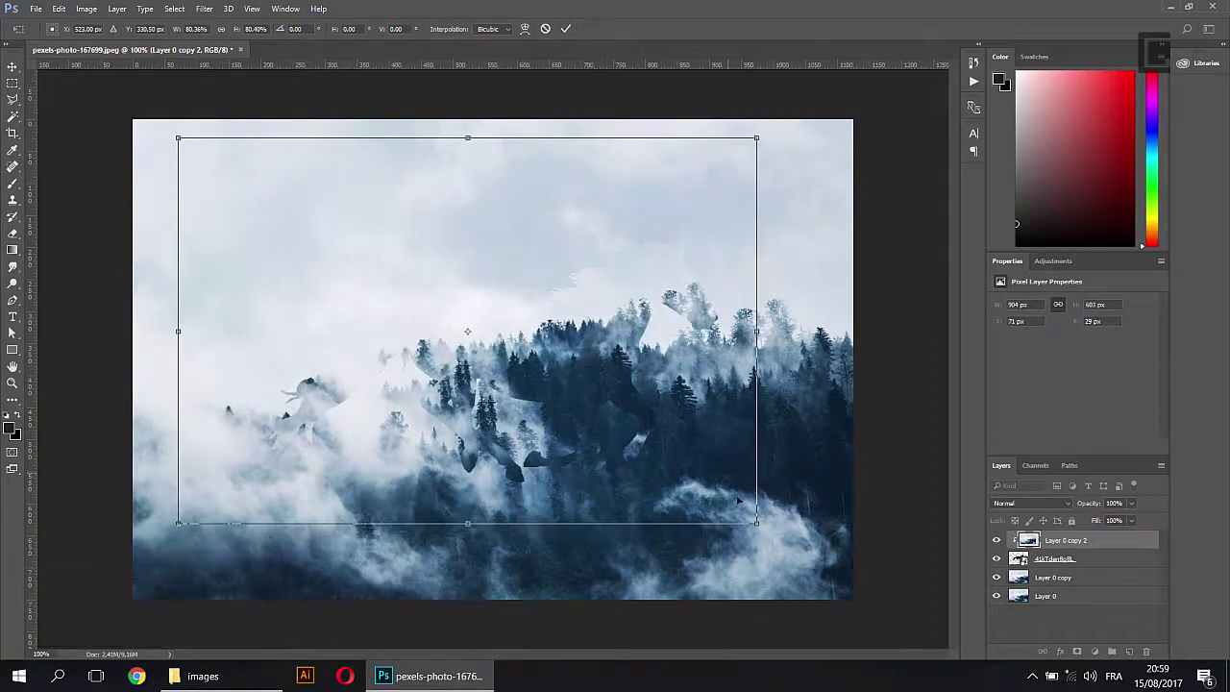
drag(761, 524, 713, 470)
drag(617, 349, 661, 387)
drag(757, 535, 727, 513)
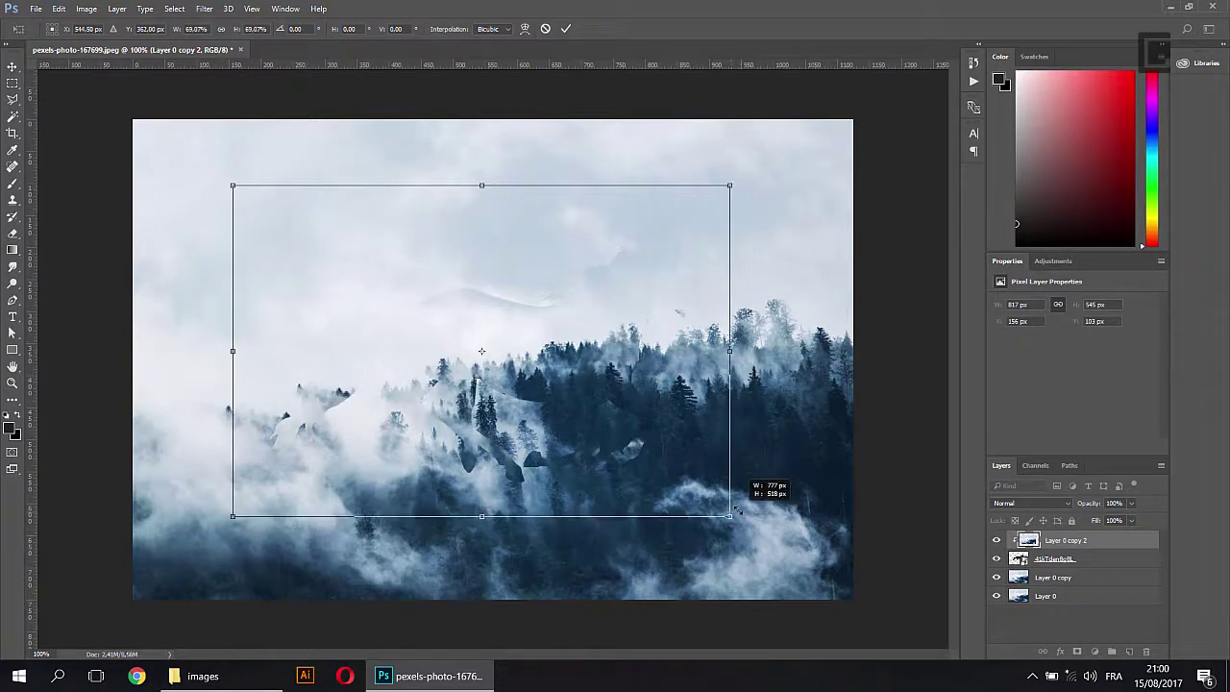
drag(616, 382, 632, 377)
key(Return)
key(w)
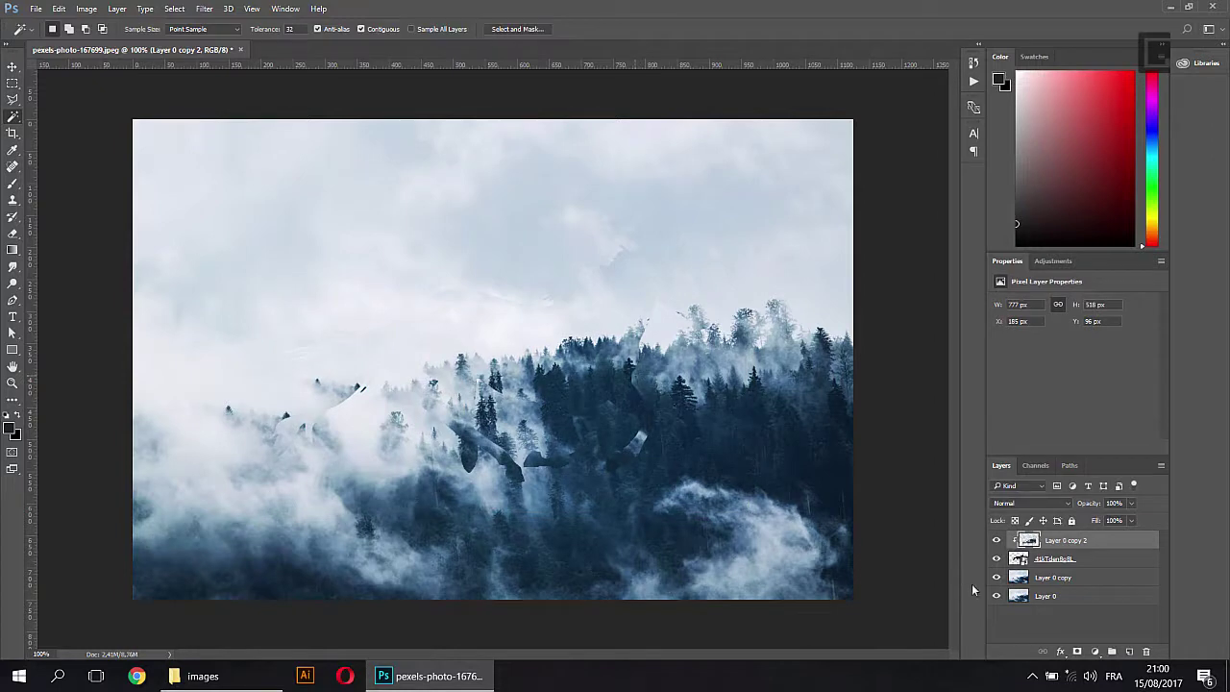
Hide the lower forest layers and add a new Layer 1 filled with white beneath the horse.
drag(996, 578, 996, 596)
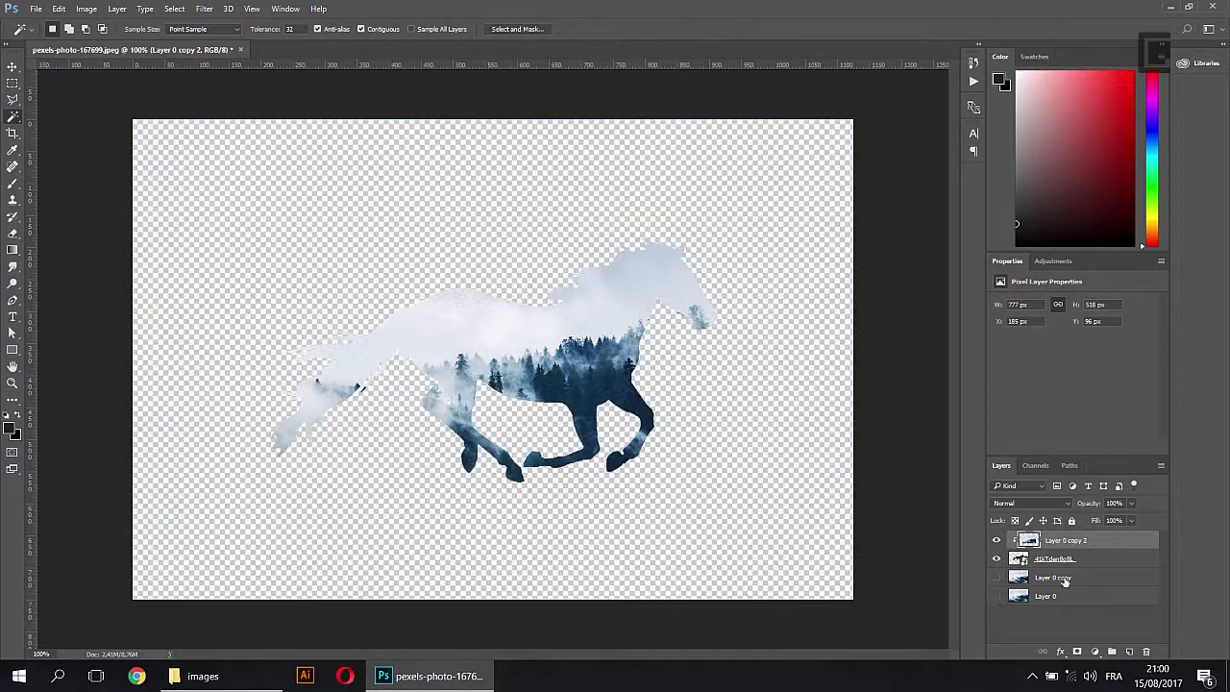
click(1094, 577)
click(1131, 653)
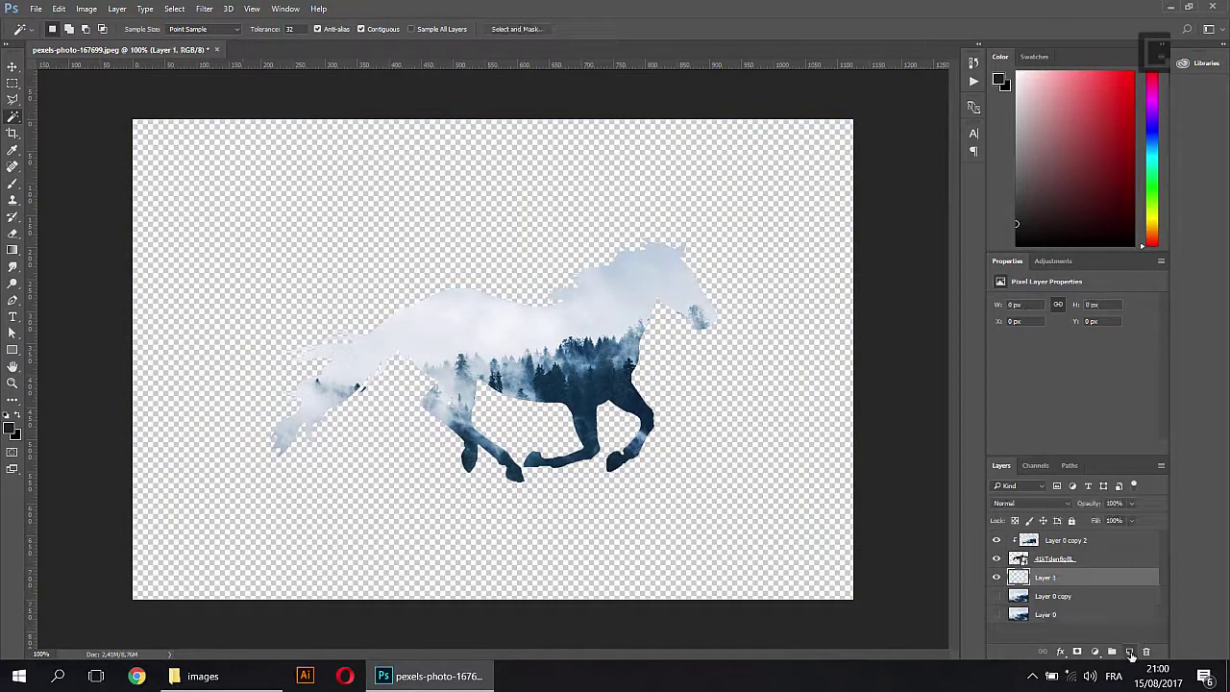
click(9, 416)
key(alt+BackSpace)
key(ctrl+BackSpace)
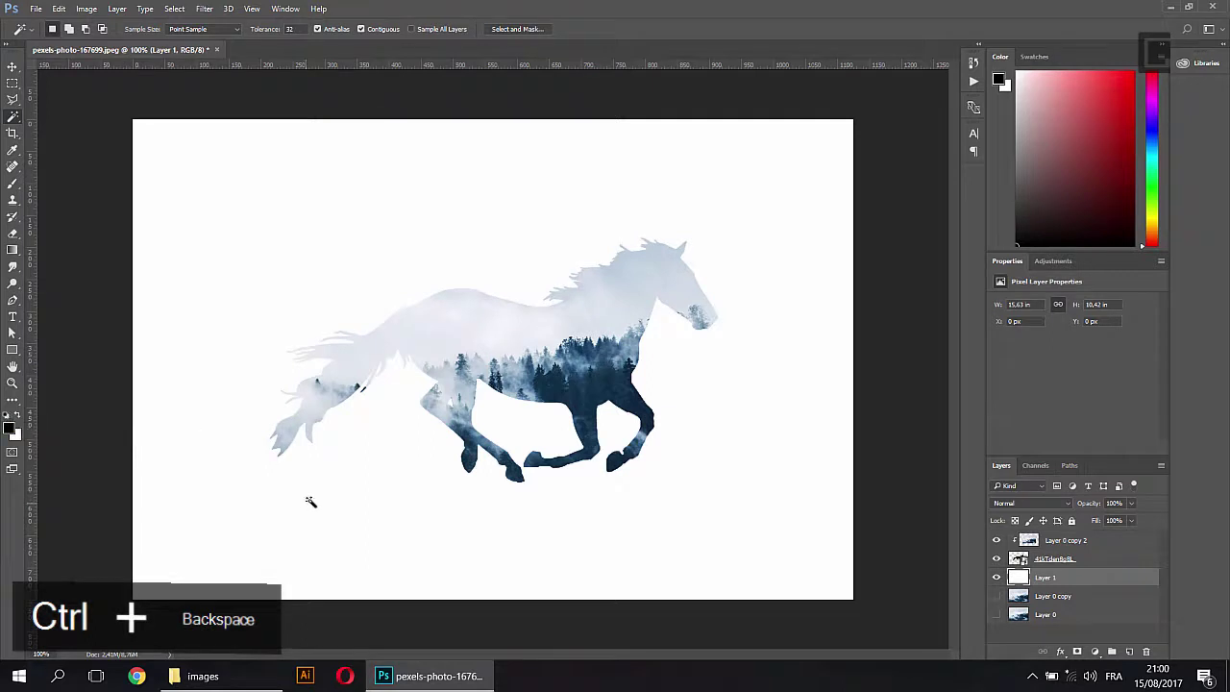
click(1048, 540)
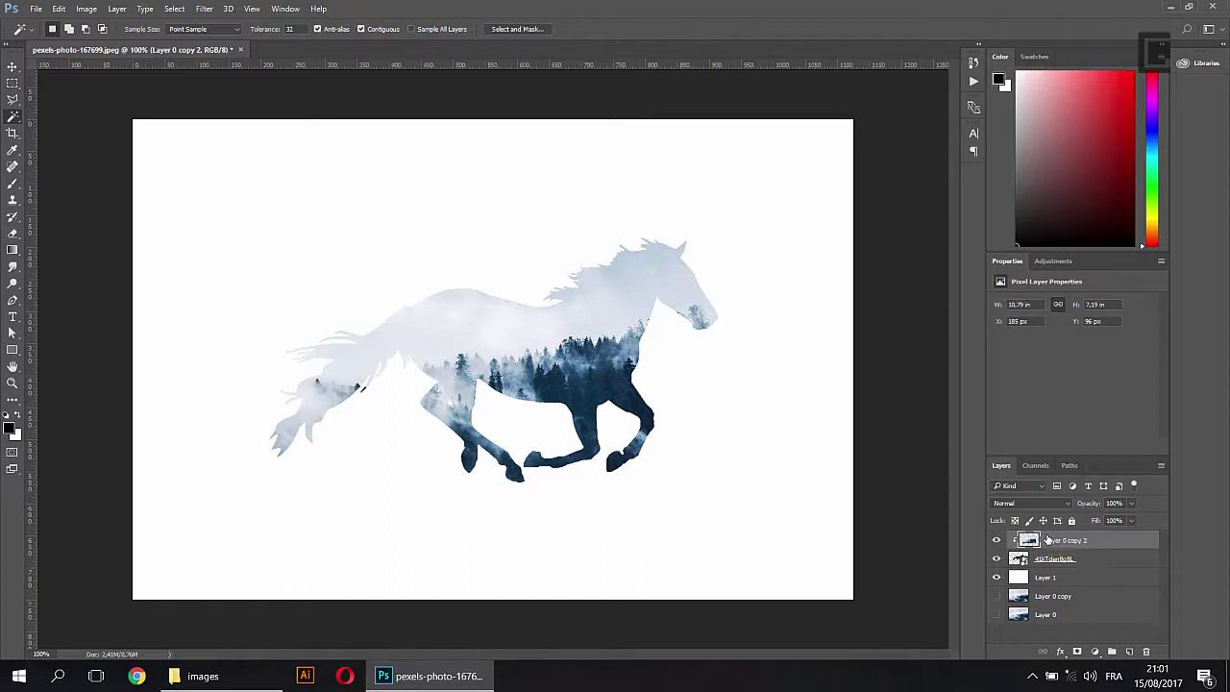
Add a text layer below the horse reading 'ParisTamil'.
key(t)
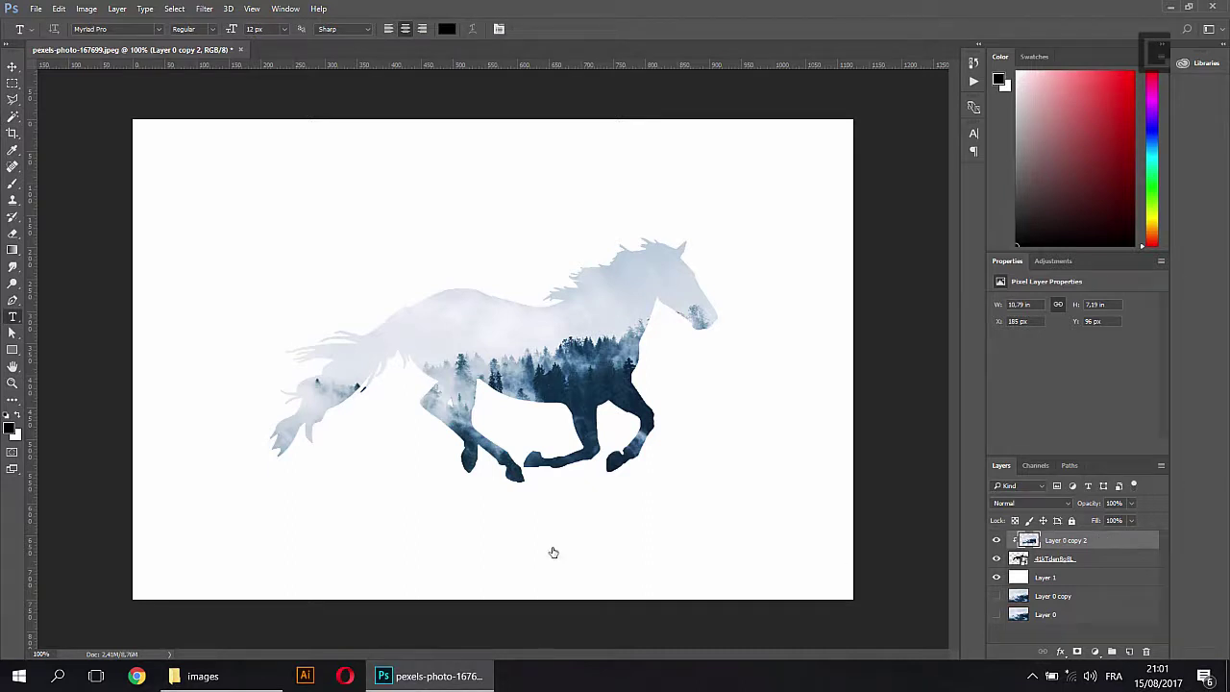
click(484, 546)
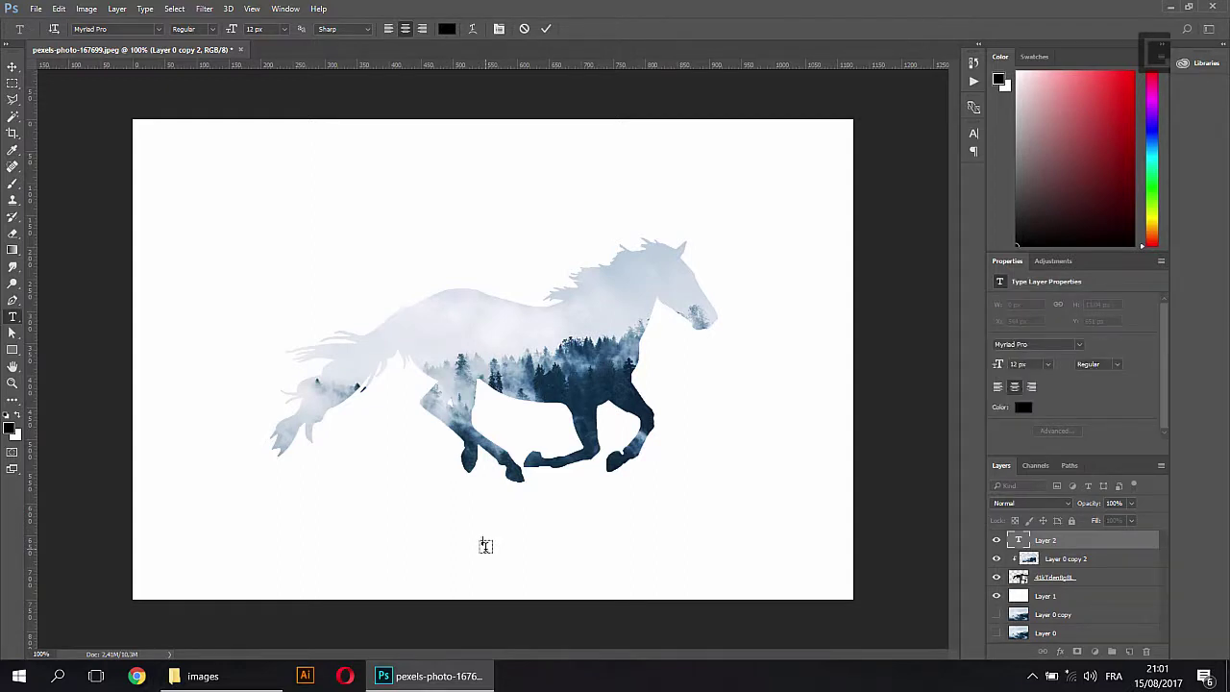
text(Pexels)
key(BackSpace)
key(BackSpace)
key(BackSpace)
key(BackSpace)
text(Tamil)
Set the caption to Open Sans in All Caps and centre it beneath the horse.
key(ctrl+a)
click(1053, 346)
text(Open Sans)
key(Return)
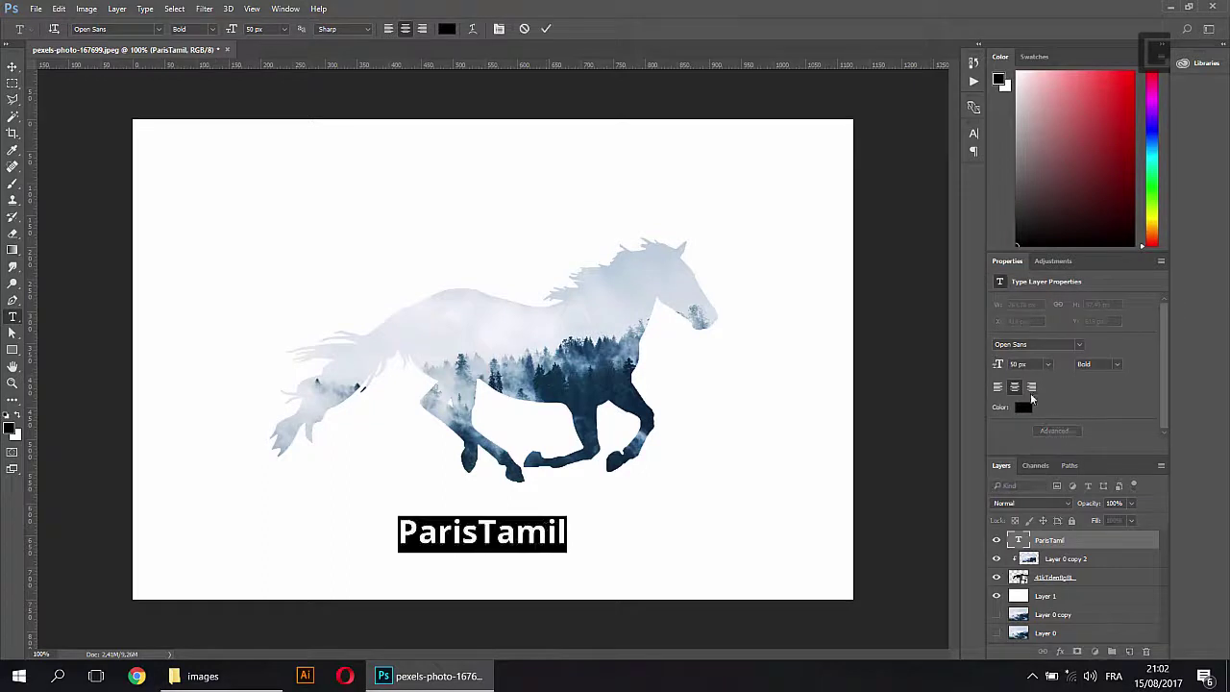
click(973, 132)
click(866, 232)
key(ctrl+Return)
key(v)
drag(450, 534, 523, 515)
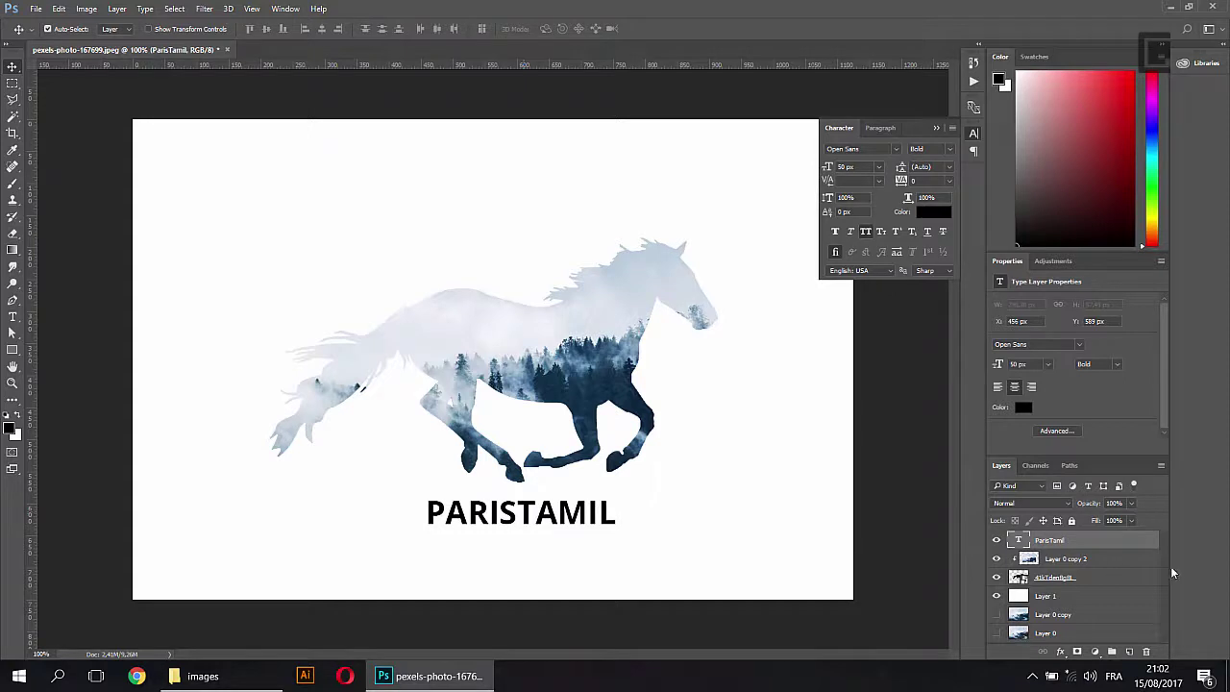
Duplicate the Layer 0 copy forest photo, clip it to the ParisTamil text and make it visible.
click(1057, 617)
drag(1137, 610, 1092, 539)
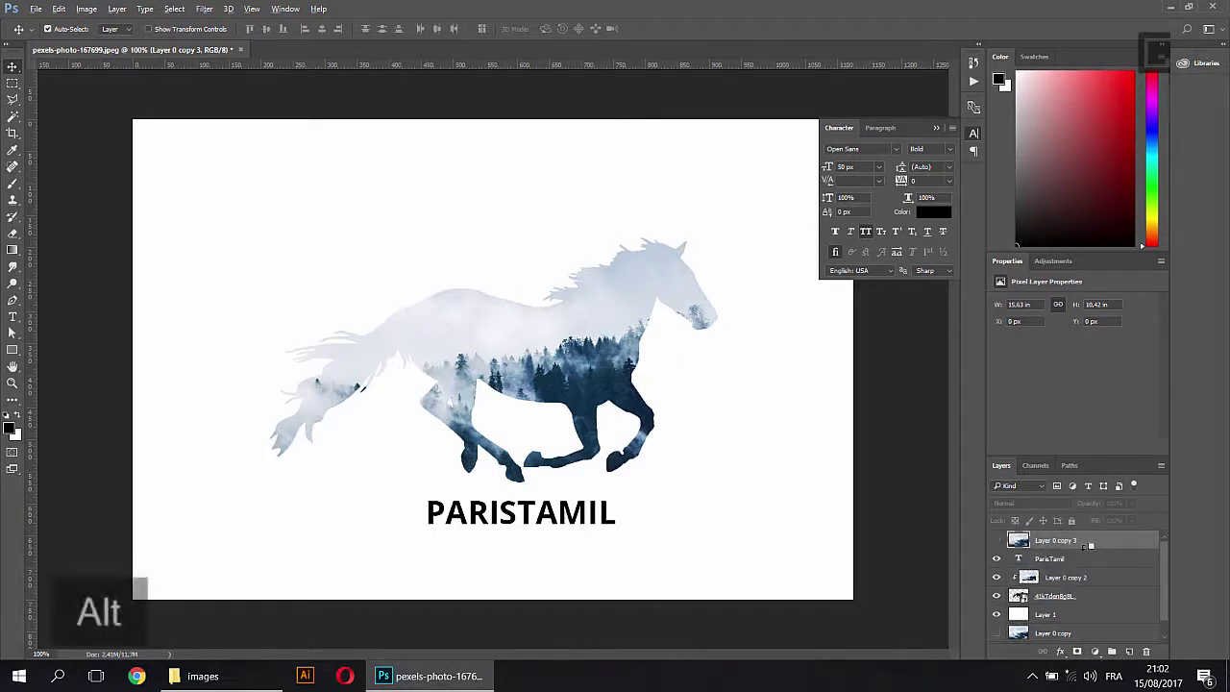
alt+click(1089, 546)
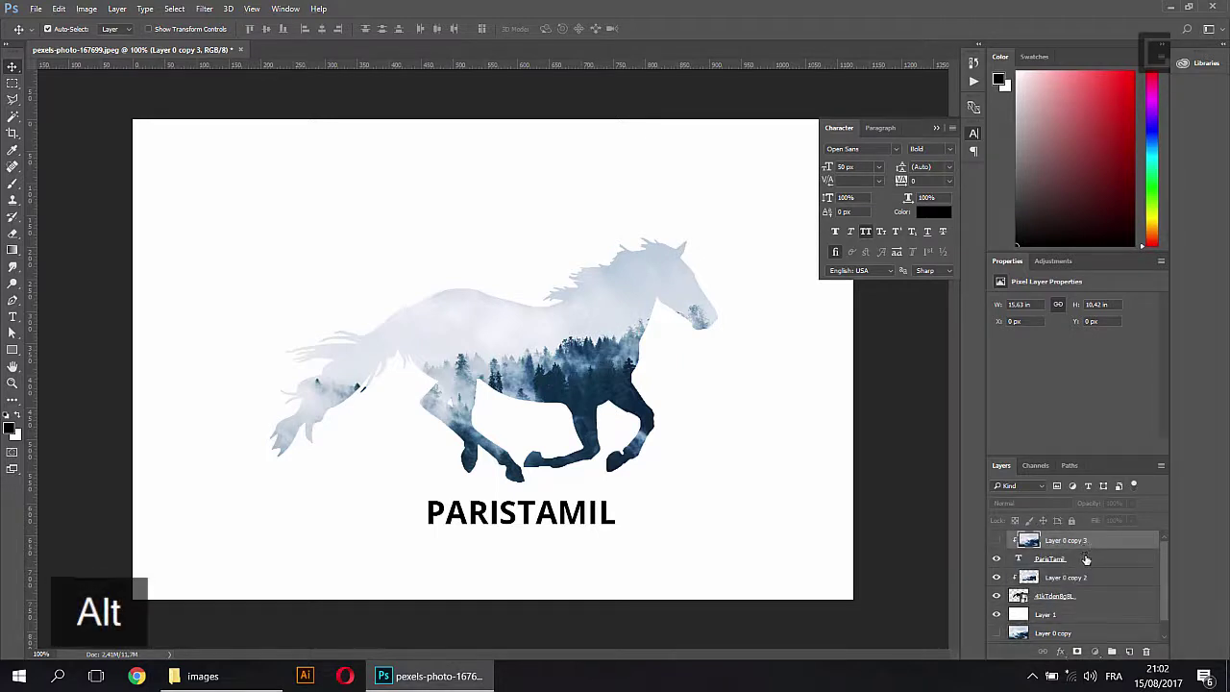
click(1087, 558)
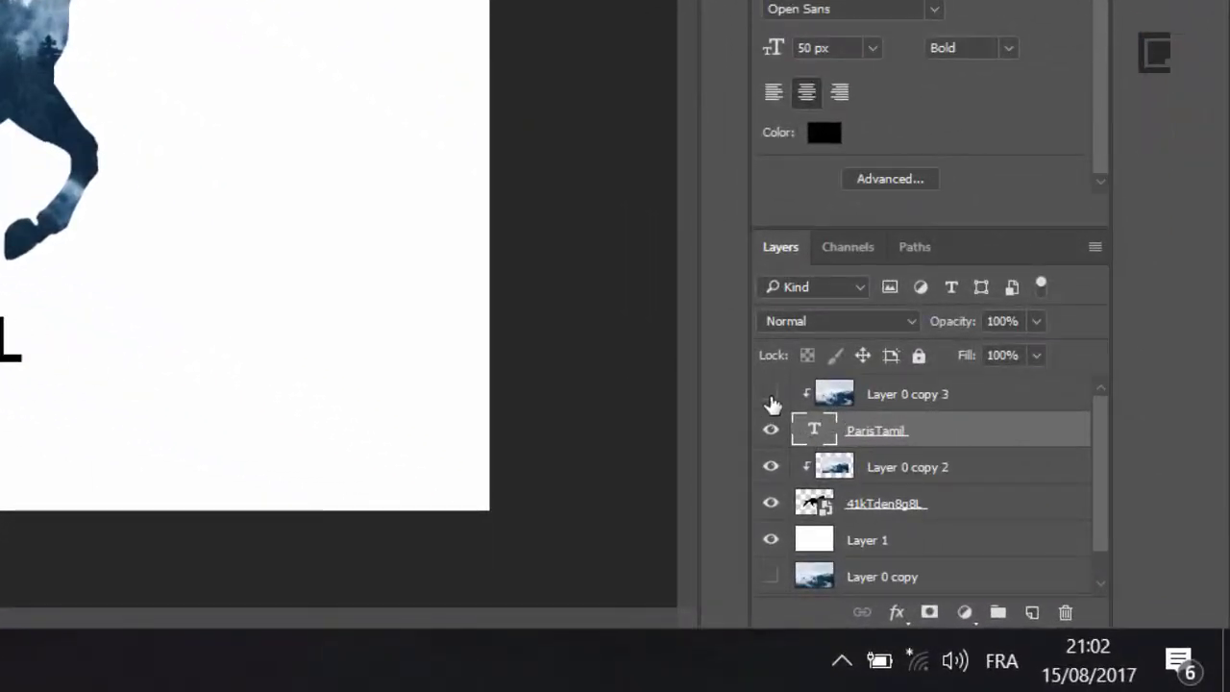
click(771, 395)
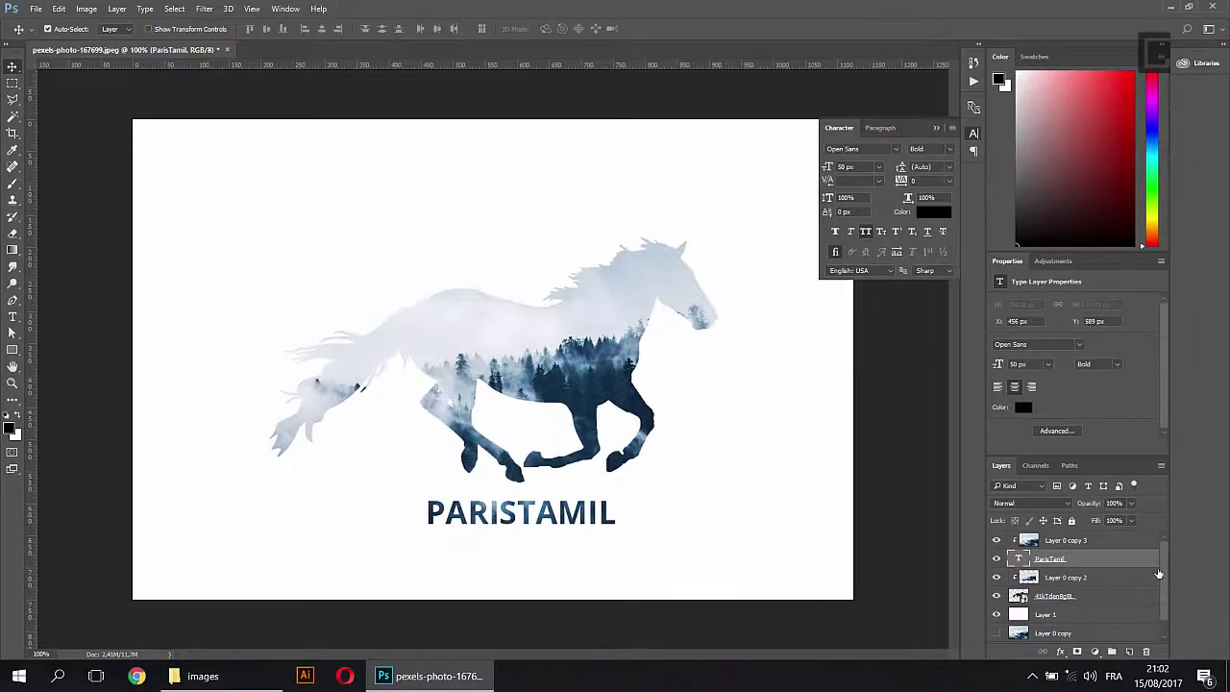
click(1135, 614)
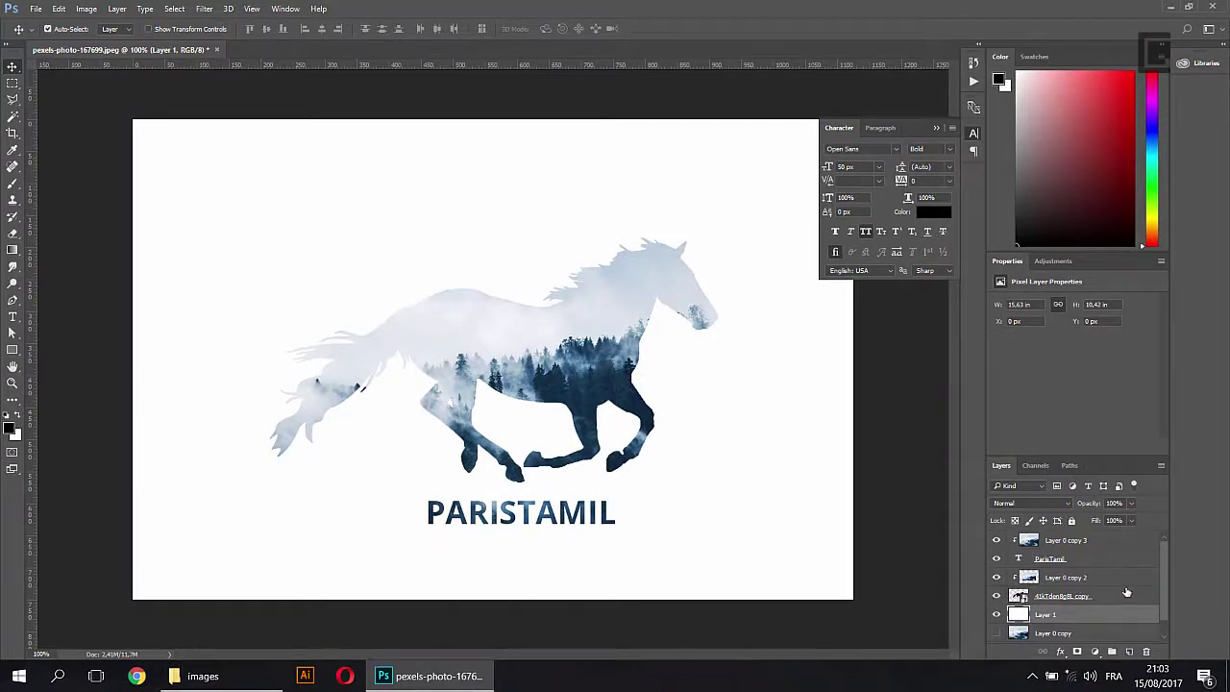
Duplicate the horse silhouette layer, keep the forest clipped to the top copy, and select the lower copy.
click(1123, 589)
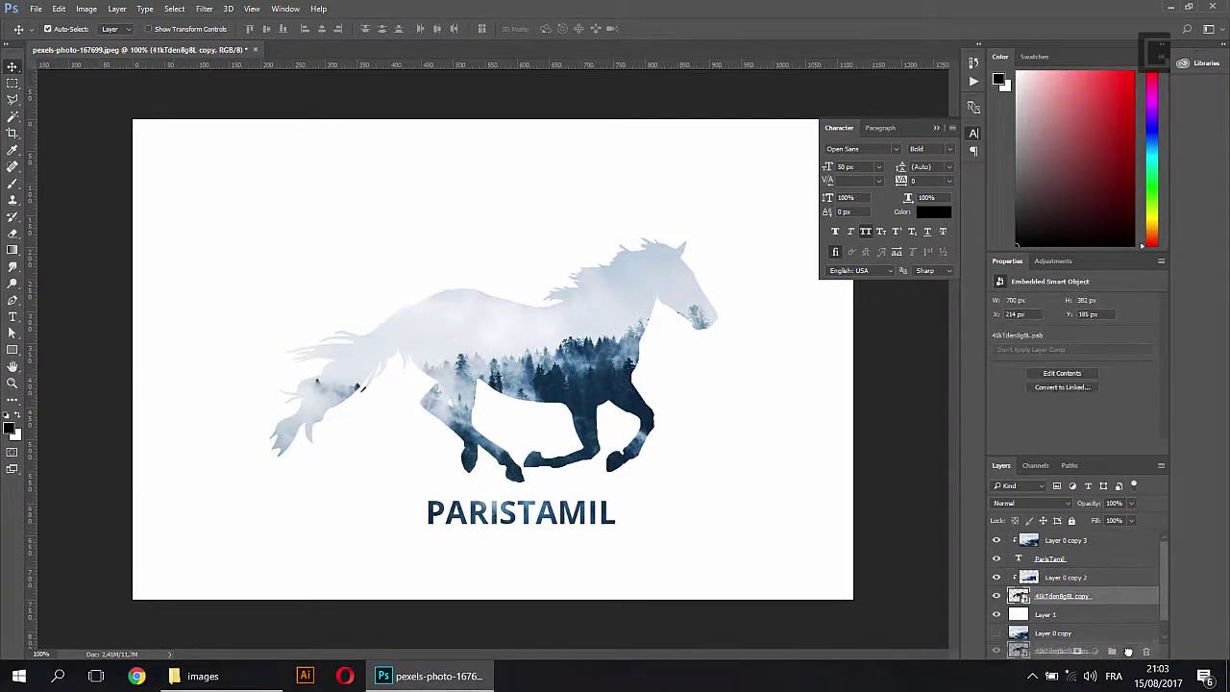
key(ctrl+j)
alt+click(1111, 582)
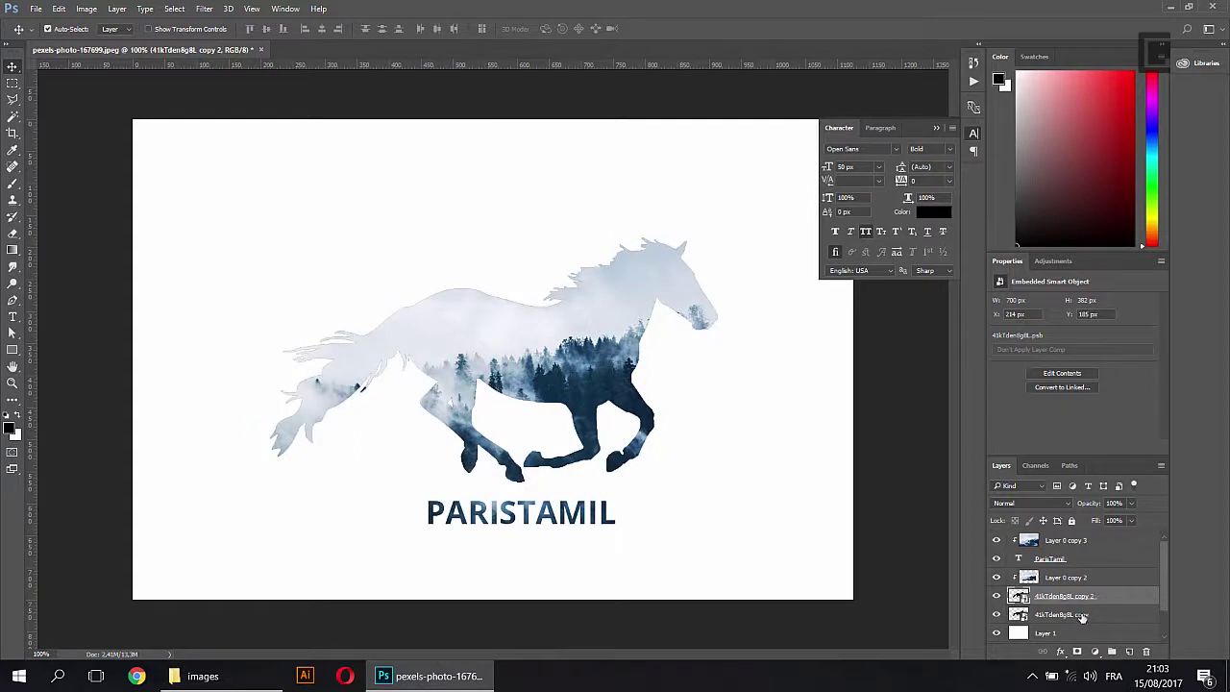
click(1082, 618)
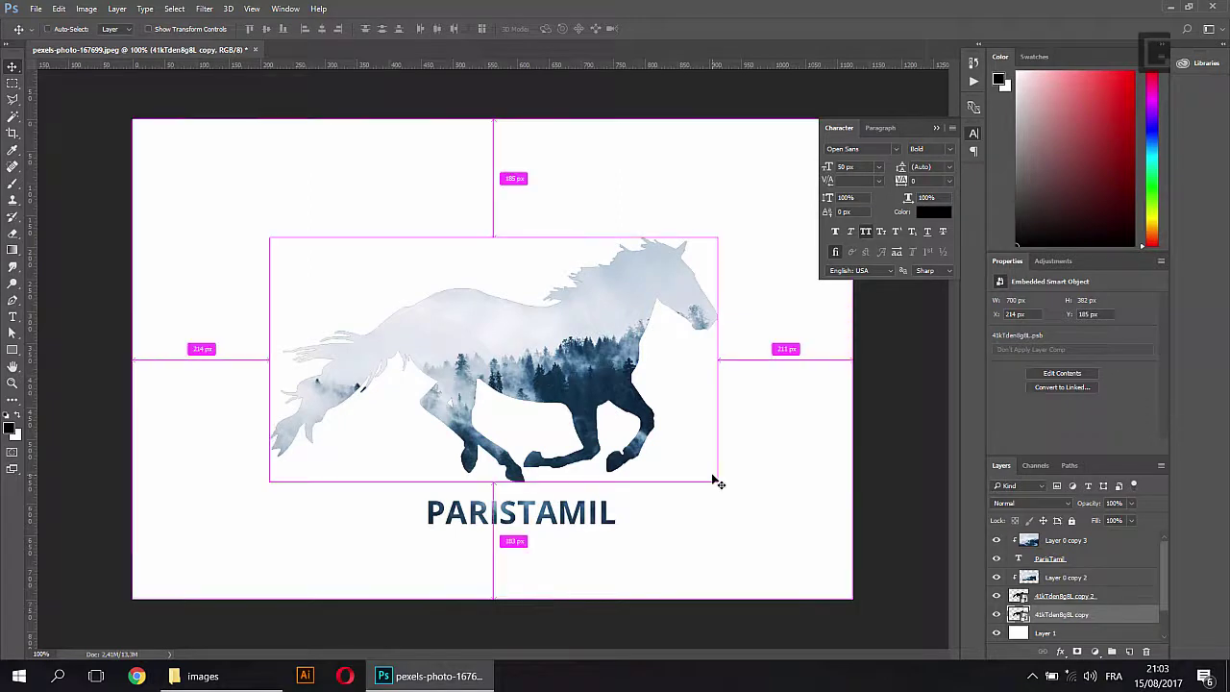
Distort the lower horse copy outward and upward, then fade it to 12% opacity.
key(ctrl+t)
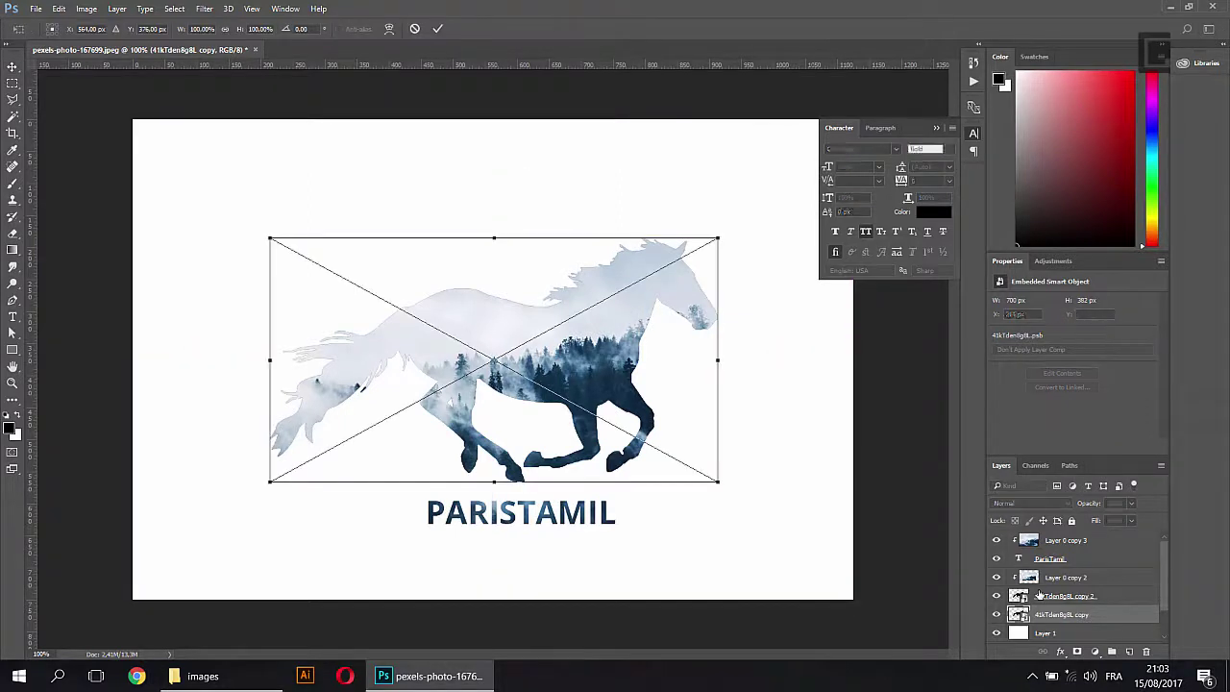
click(59, 9)
mouse_move(164, 352)
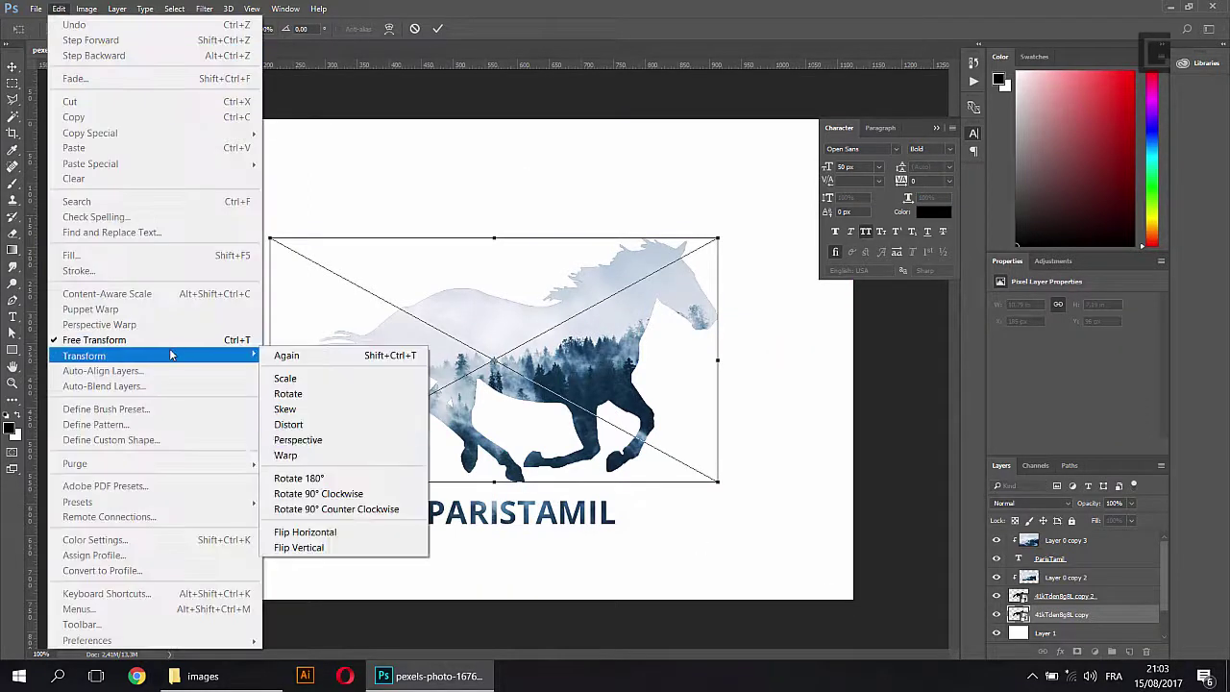
click(318, 422)
drag(270, 238, 216, 147)
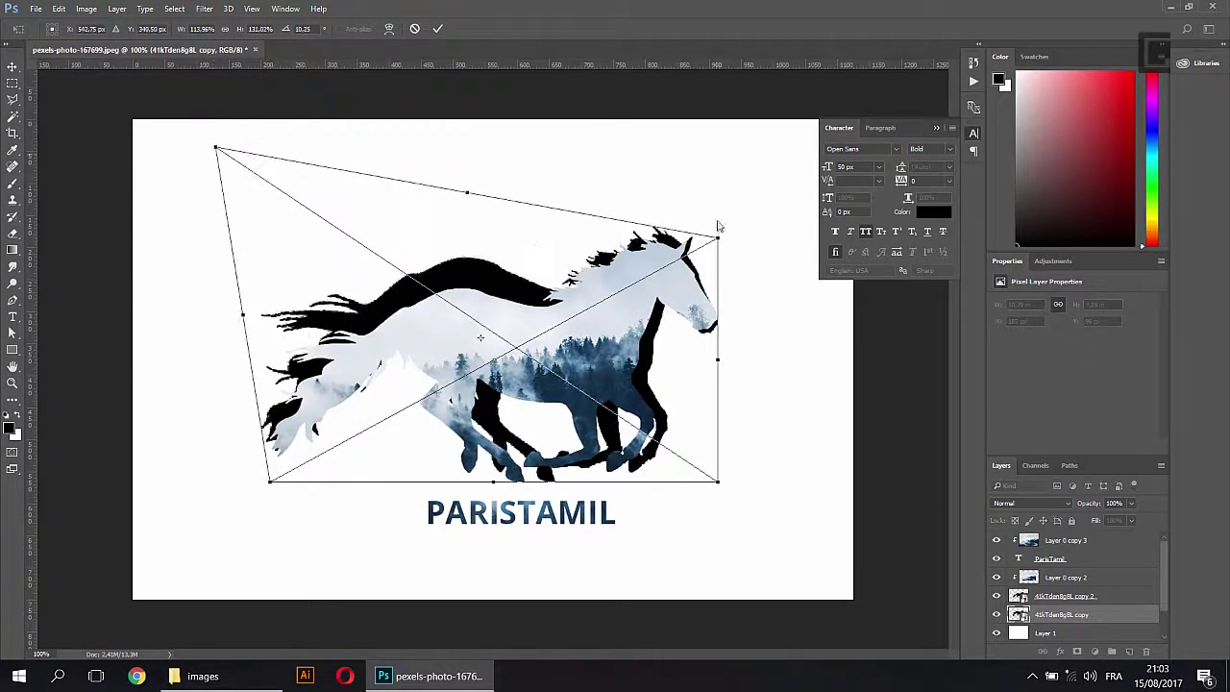
drag(718, 236, 794, 182)
drag(215, 147, 186, 160)
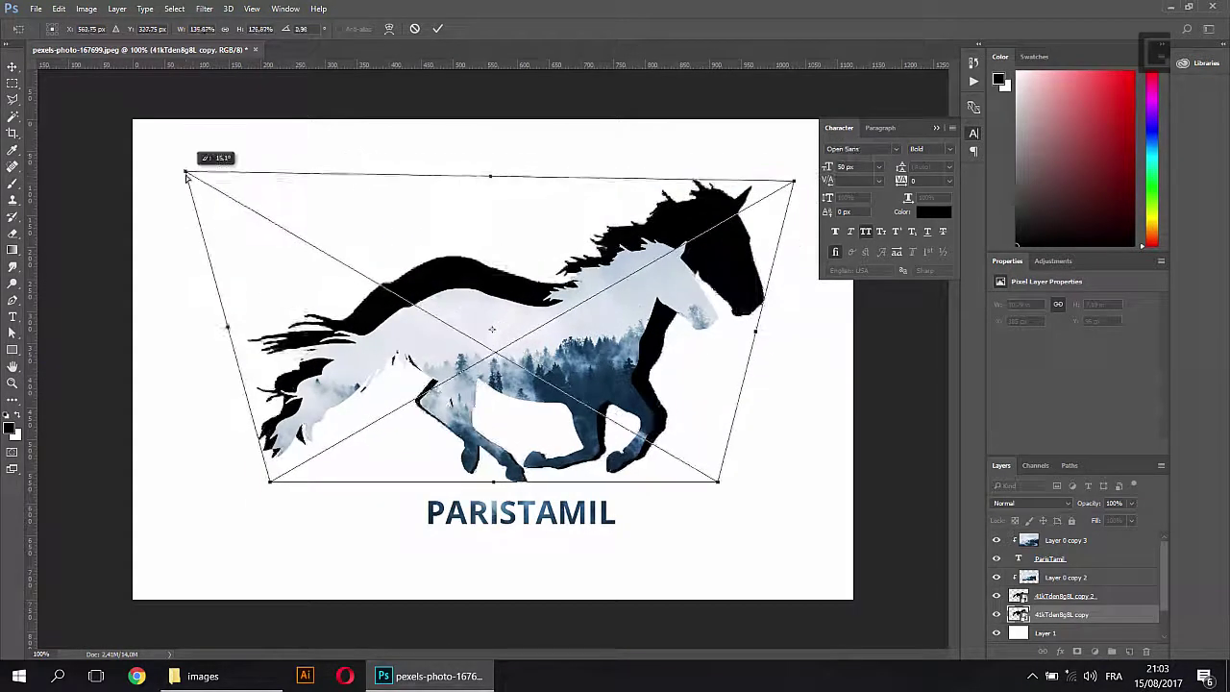
key(Return)
drag(1131, 502, 1080, 516)
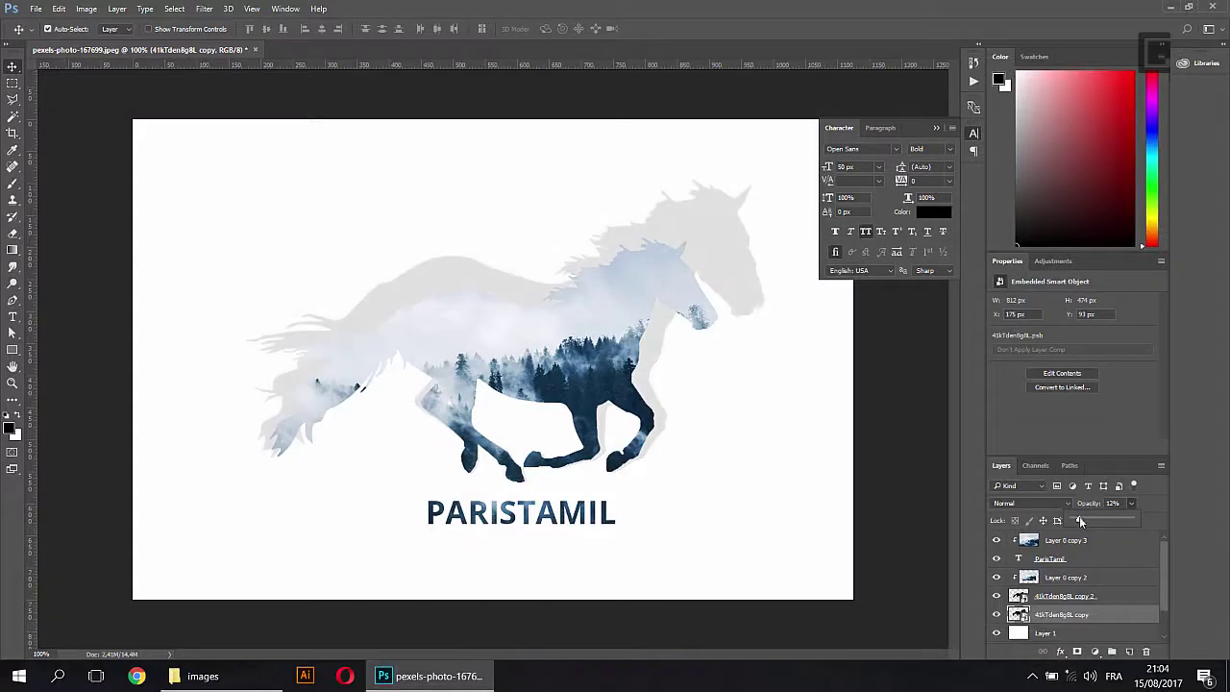
Stretch the faded ghost horse taller and lower its opacity further.
key(ctrl+t)
drag(490, 173, 528, 163)
key(Return)
drag(1131, 503, 1120, 519)
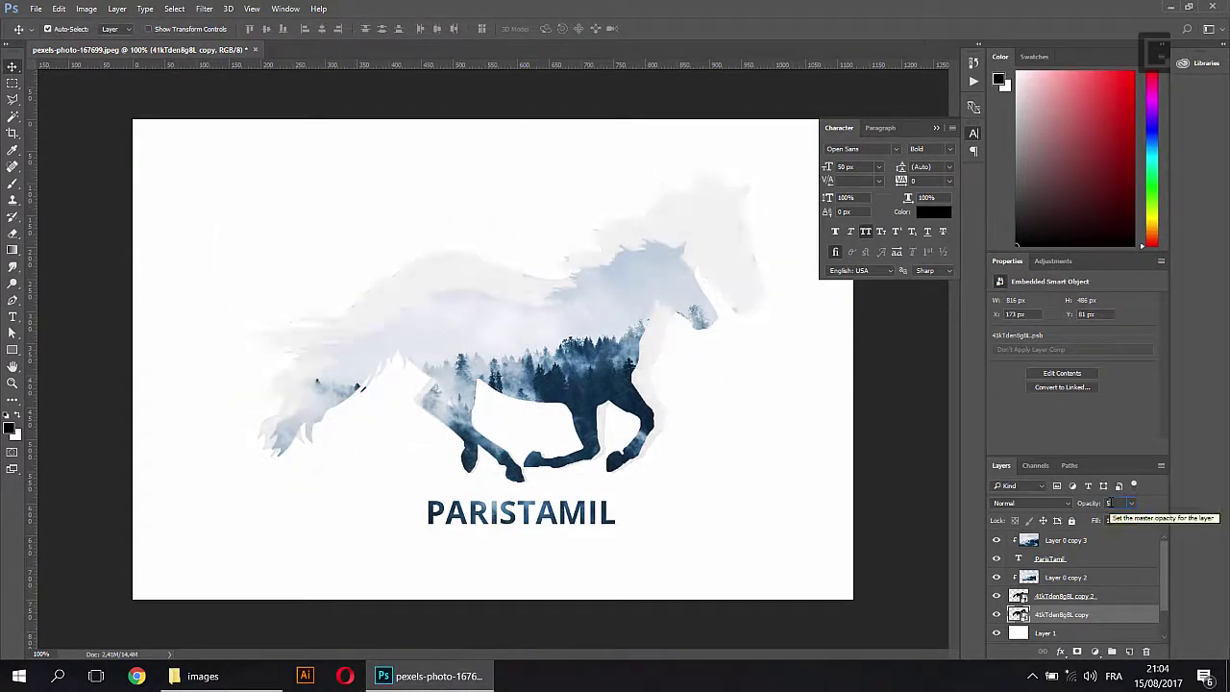
click(1103, 597)
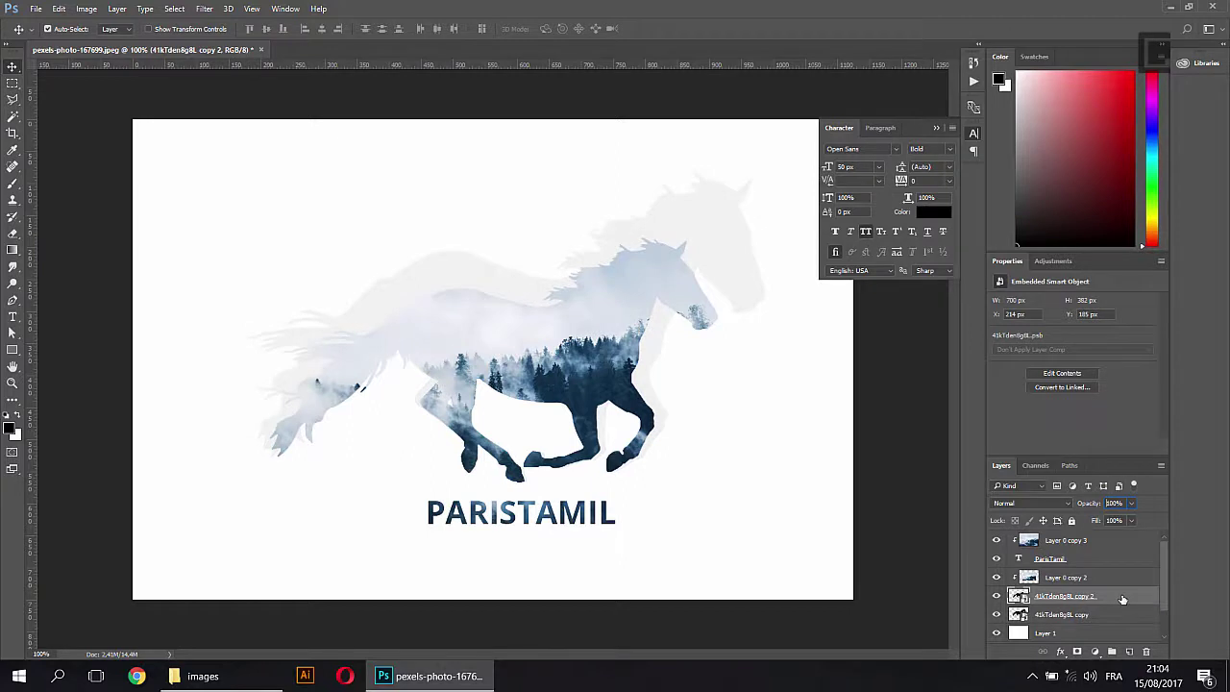